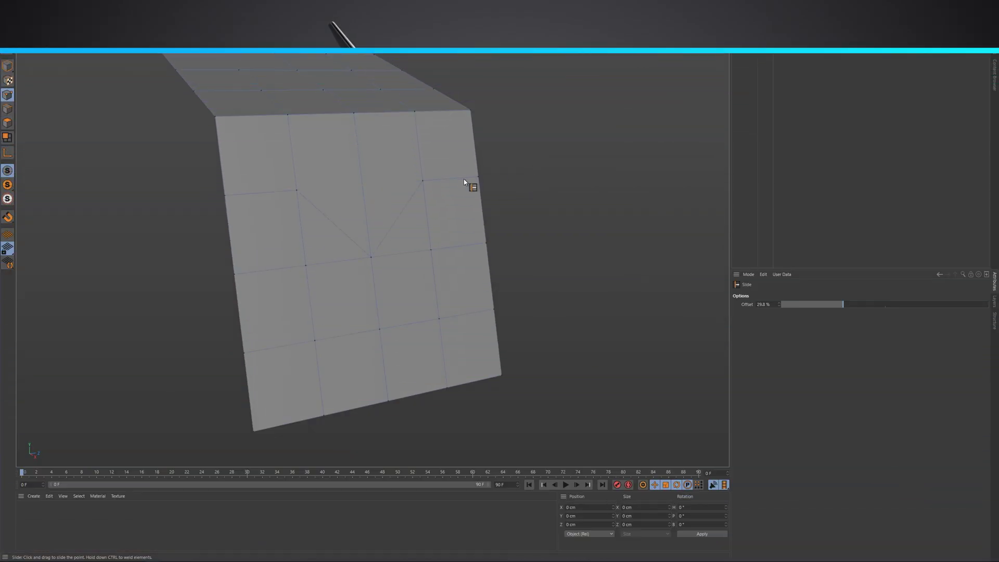
# Slide the plane's points to a smaller offset and adjust the box's Bend strength.
pyautogui.moveTo(370, 185); pyautogui.dragTo(479, 216)
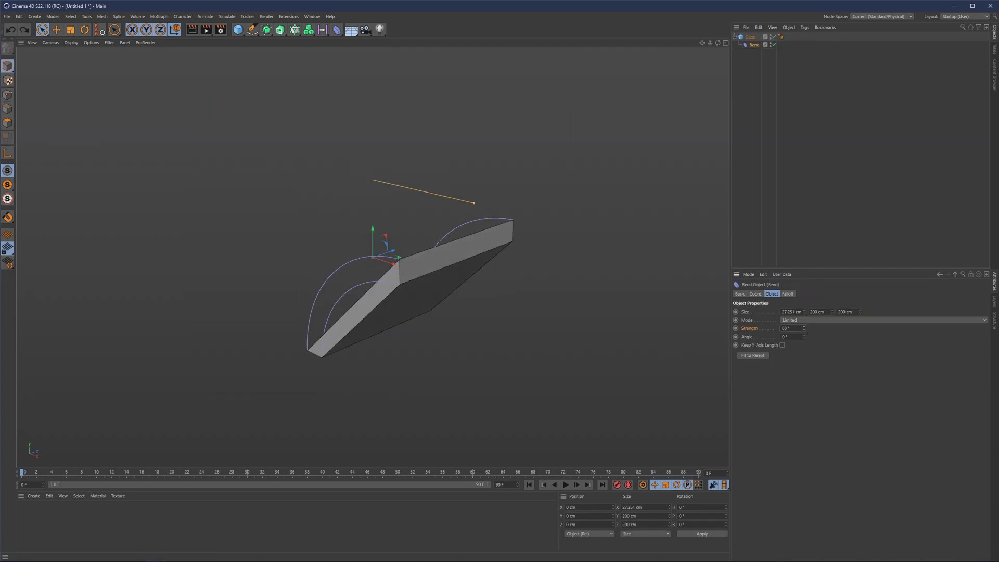
pyautogui.moveTo(804, 331); pyautogui.dragTo(802, 336)
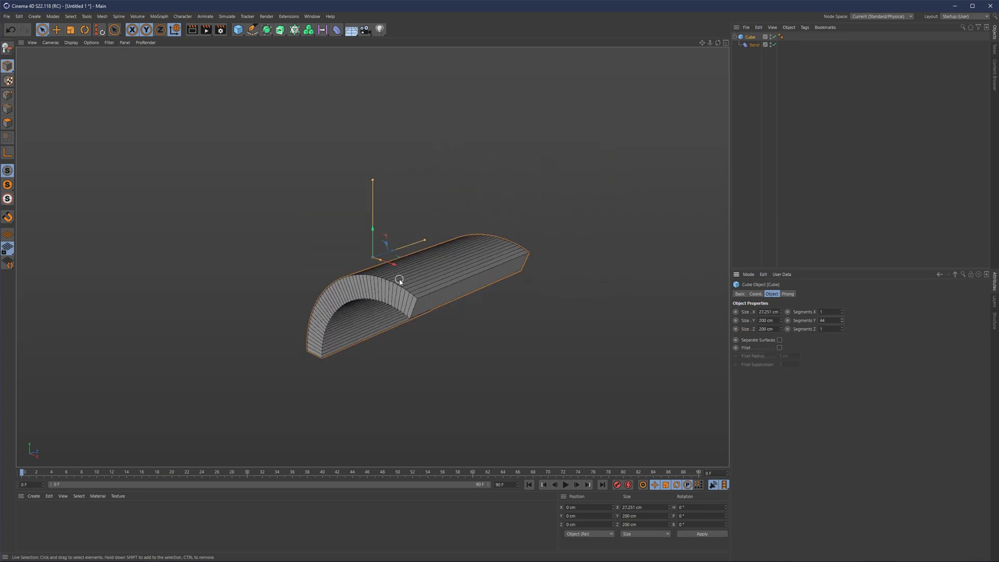
pyautogui.keyDown('alt'); pyautogui.moveTo(399, 281); pyautogui.dragTo(380, 264); pyautogui.keyUp('alt')
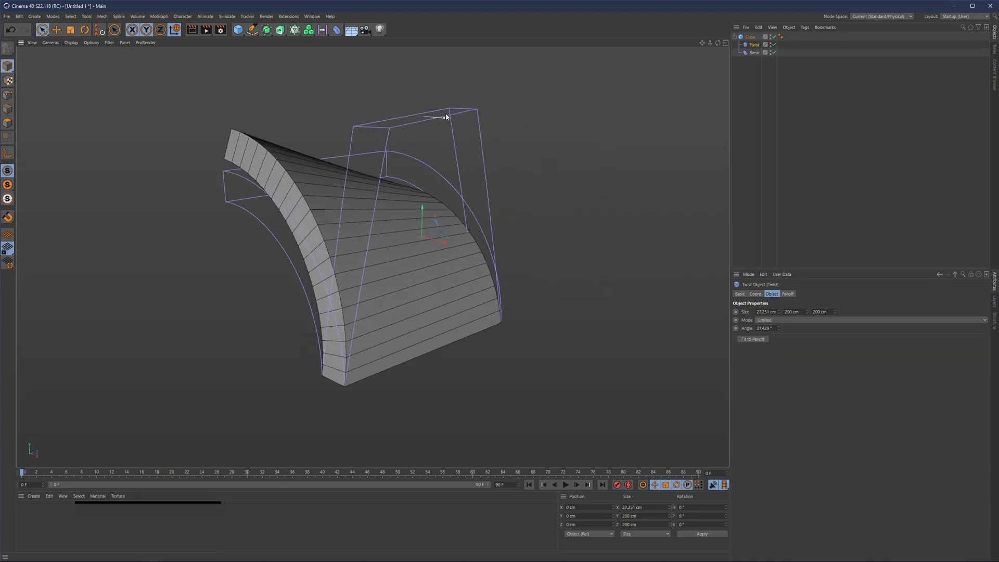
# Adjust the Twist on the box and place a cut point on the cube.
pyautogui.moveTo(760, 328); pyautogui.dragTo(760, 323)
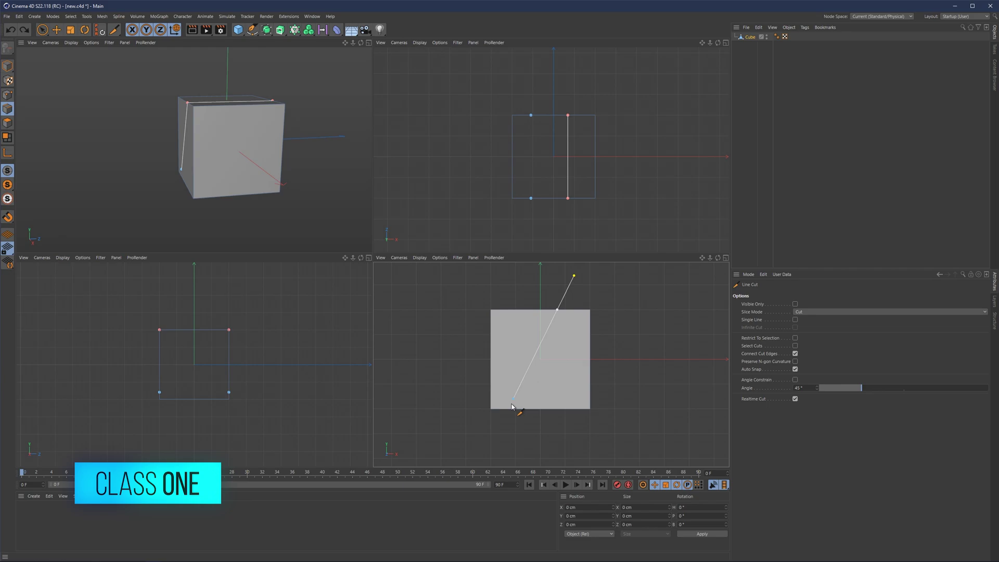
pyautogui.click(489, 451)
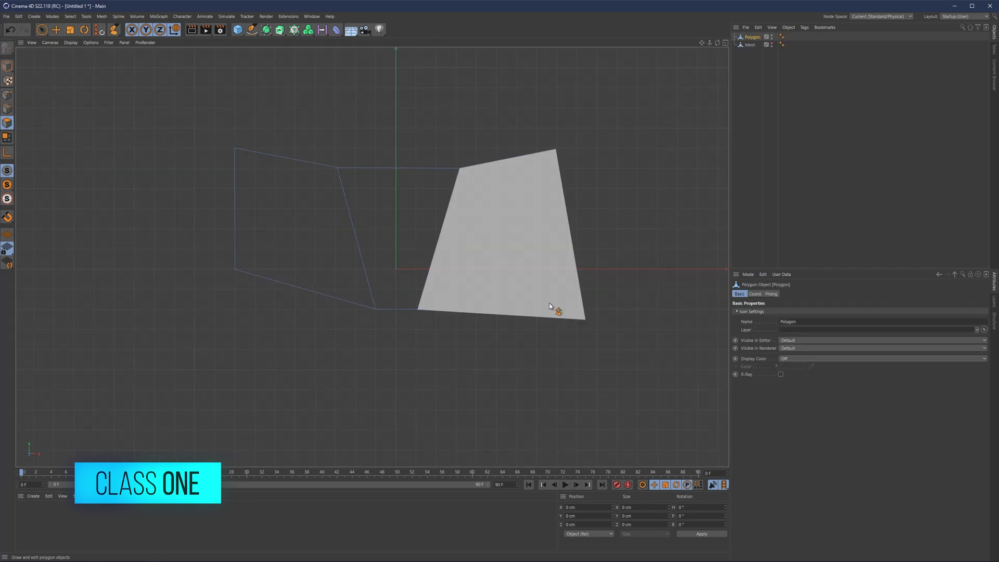
# Close a polygon face on the outline and draw a strip of quads beneath it.
pyautogui.click(516, 271)
pyautogui.click(150, 271)
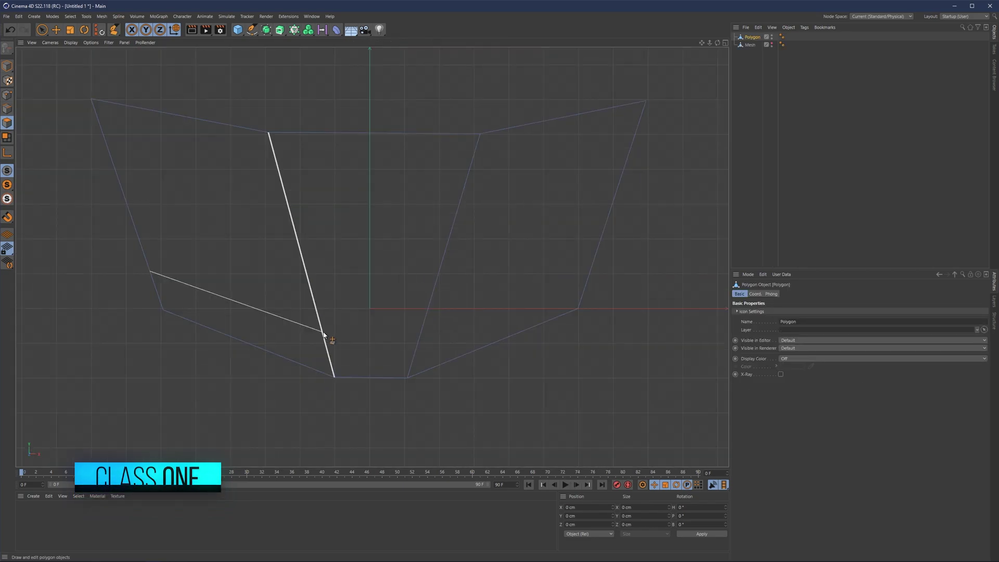
pyautogui.click(322, 333)
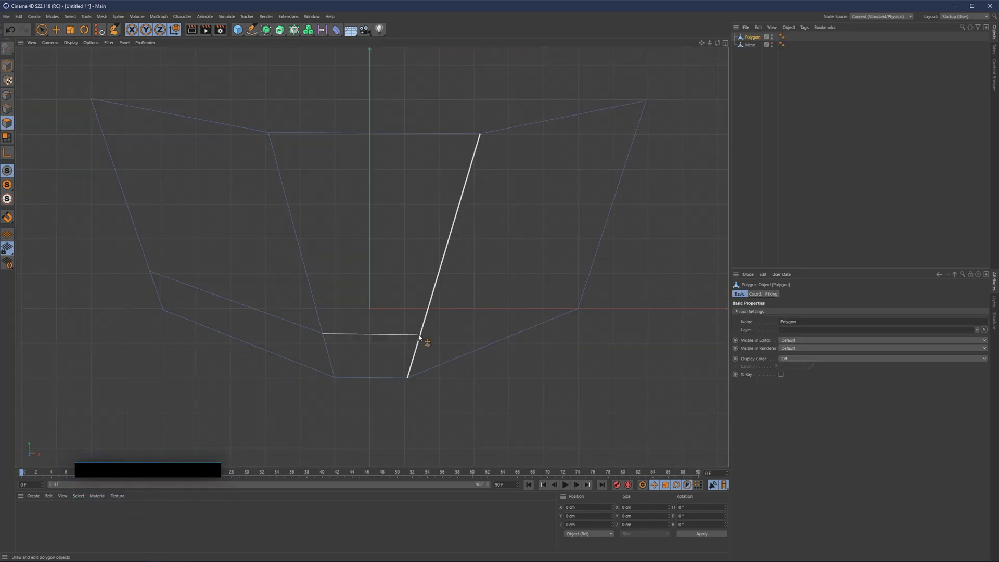
pyautogui.click(418, 334)
pyautogui.click(588, 273)
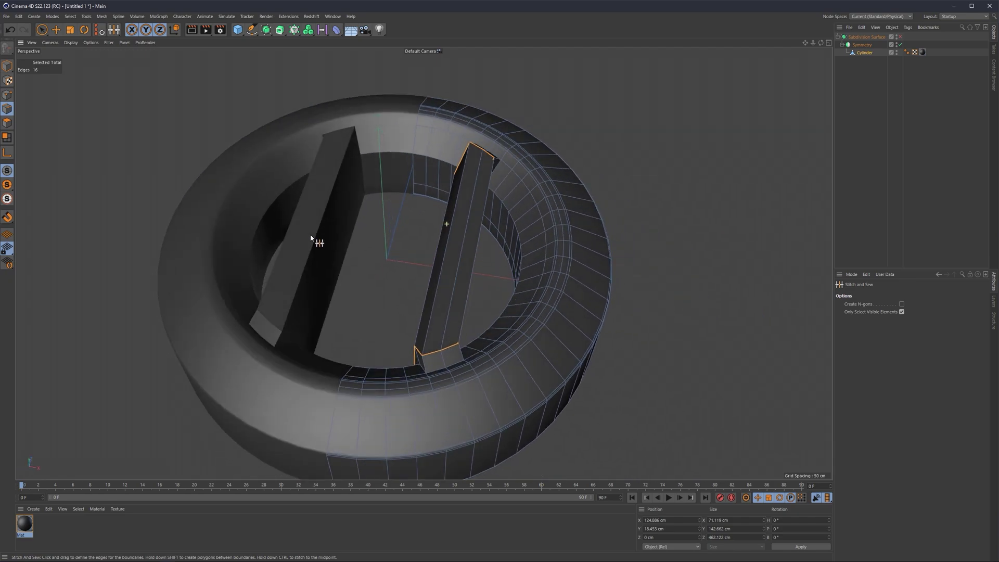
# Connect the two points on the ring with a new edge.
pyautogui.keyDown('alt'); pyautogui.moveTo(312, 235); pyautogui.dragTo(338, 232); pyautogui.keyUp('alt')
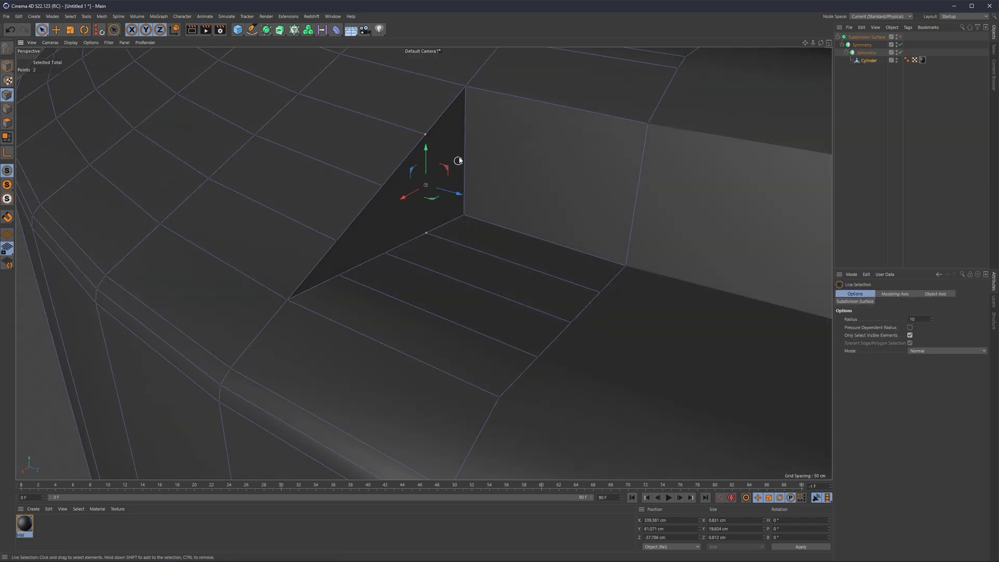
pyautogui.rightClick(428, 162)
pyautogui.click(458, 211)
pyautogui.keyDown('alt'); pyautogui.moveTo(458, 210); pyautogui.dragTo(479, 123); pyautogui.keyUp('alt')
# Cut a new edge line across the faces with Line Cut.
pyautogui.rightClick(440, 114)
pyautogui.click(469, 195)
pyautogui.keyDown('alt'); pyautogui.moveTo(468, 196); pyautogui.dragTo(346, 174); pyautogui.keyUp('alt')
pyautogui.click(307, 208)
pyautogui.click(428, 109)
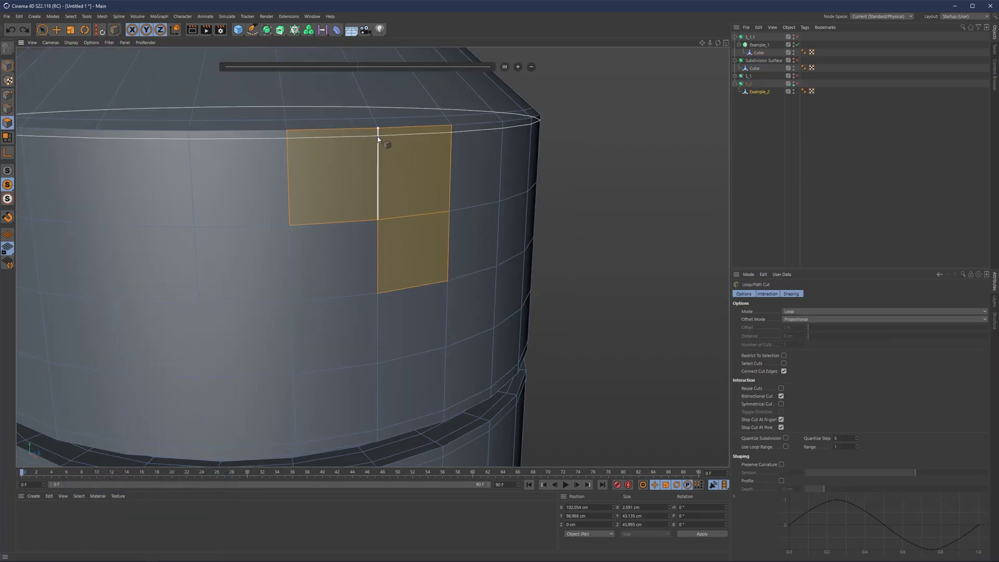
pyautogui.press('space')
# Add the lower-left face to the 2x2 patch and scale it inward.
pyautogui.keyDown('shift'); pyautogui.click(353, 250); pyautogui.keyUp('shift')
pyautogui.press('t')
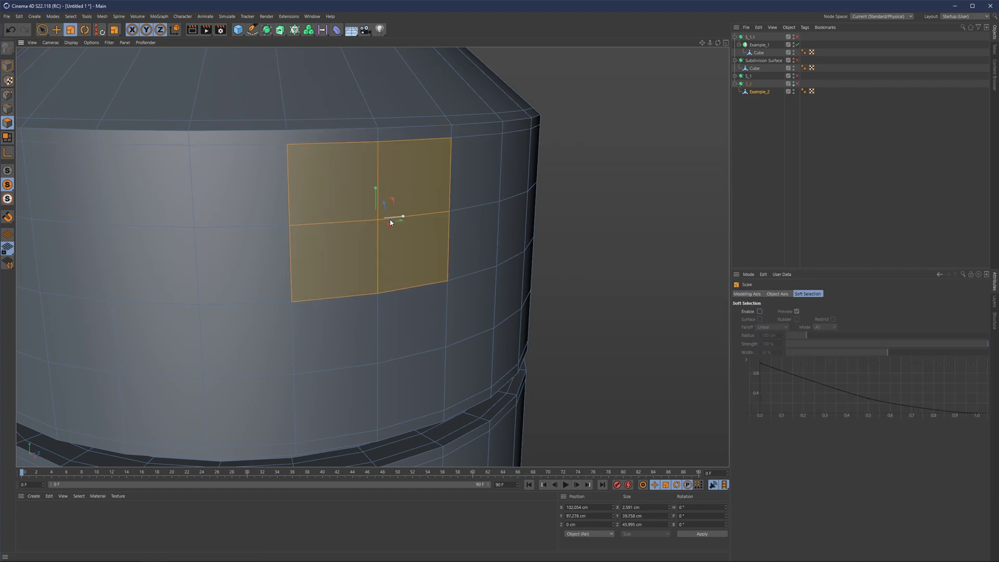
pyautogui.moveTo(445, 199); pyautogui.dragTo(398, 212)
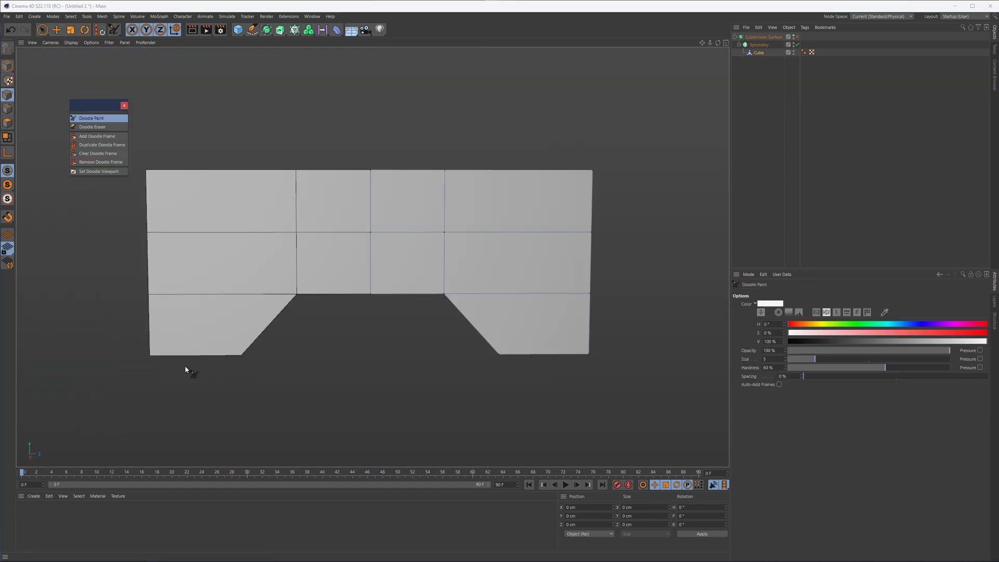
# Paint a white Doodle stroke on the model, then pick another modelling command.
pyautogui.moveTo(175, 368); pyautogui.dragTo(253, 379)
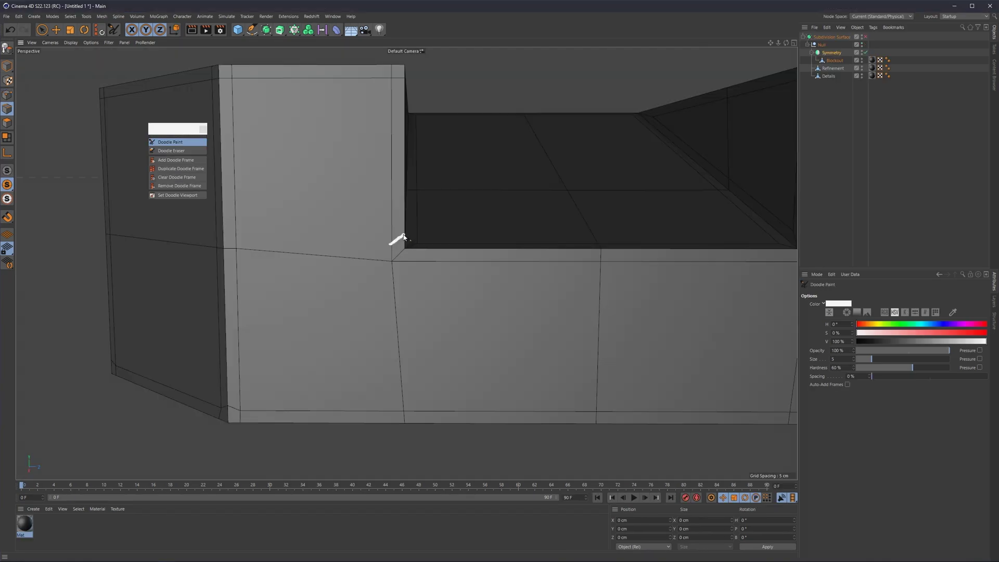
pyautogui.press('Escape')
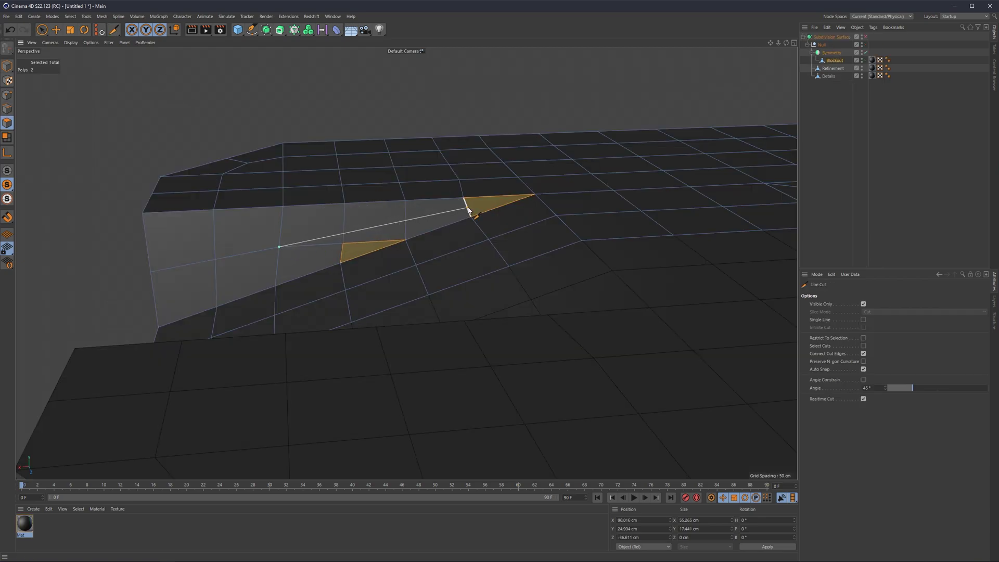
pyautogui.press('e')
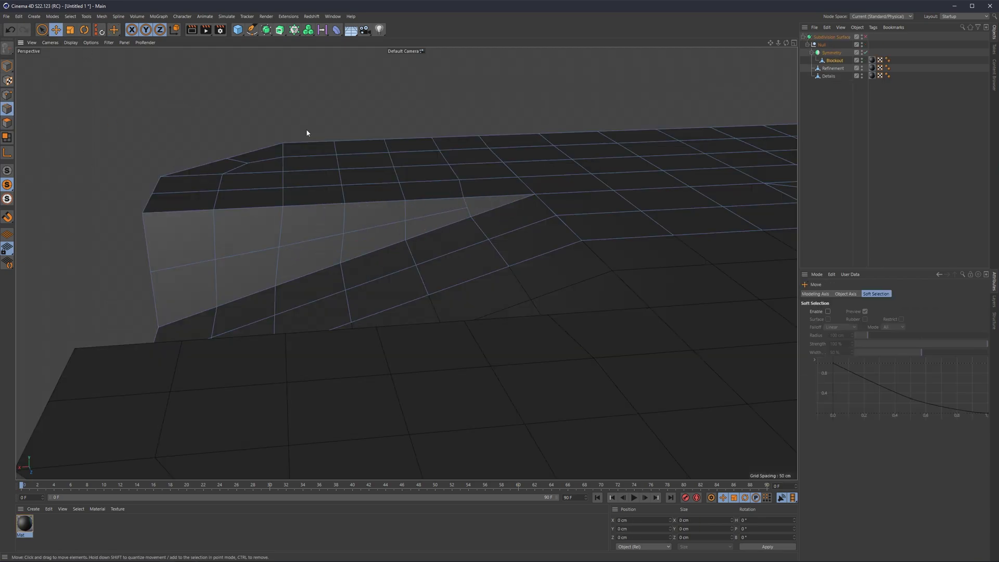
pyautogui.rightClick(307, 133)
pyautogui.click(338, 283)
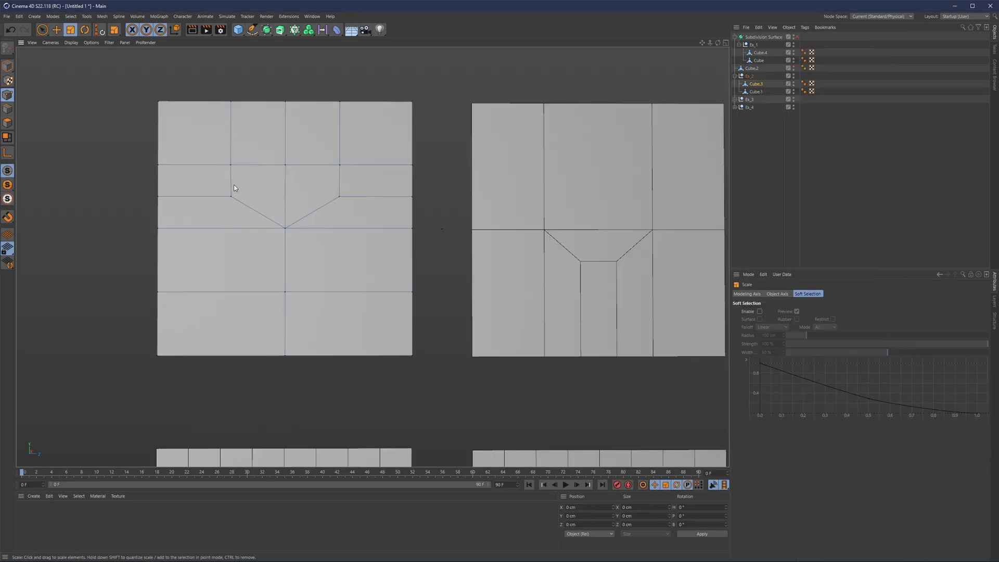
# Add a Loop Cut and a two-point Line Cut on the flat panel.
pyautogui.press('k')
pyautogui.press('l')
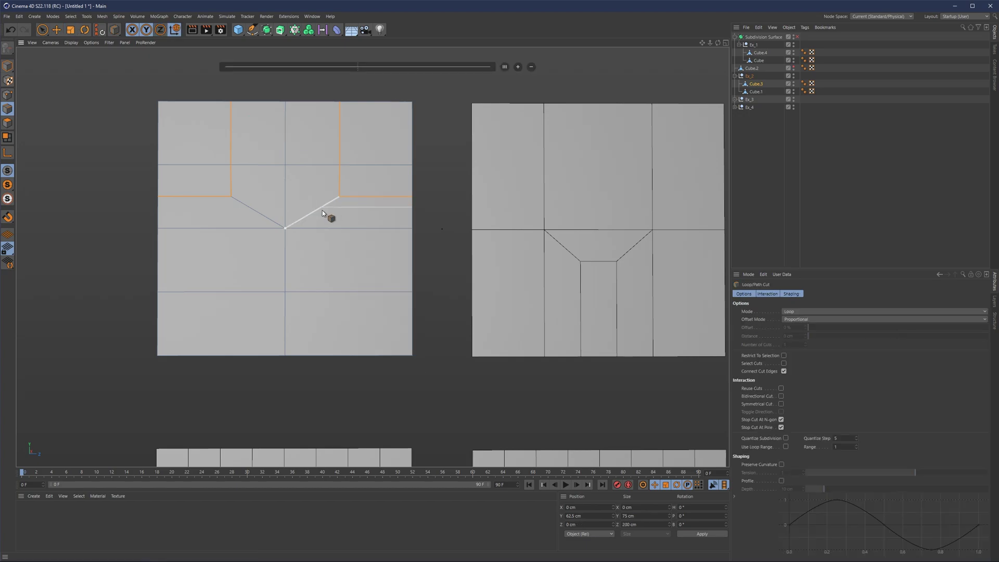
pyautogui.press('k')
pyautogui.press('k')
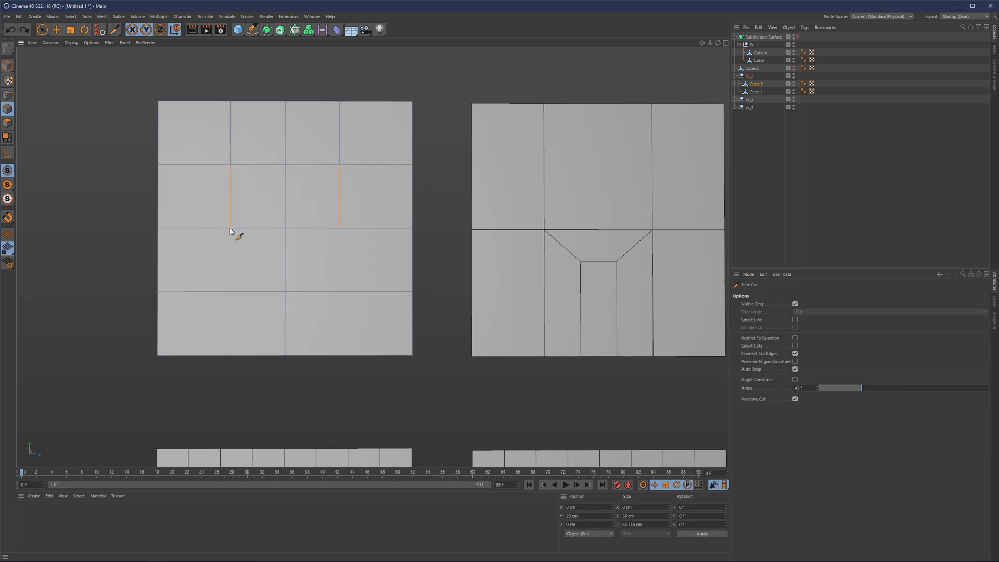
pyautogui.click(231, 227)
pyautogui.click(253, 205)
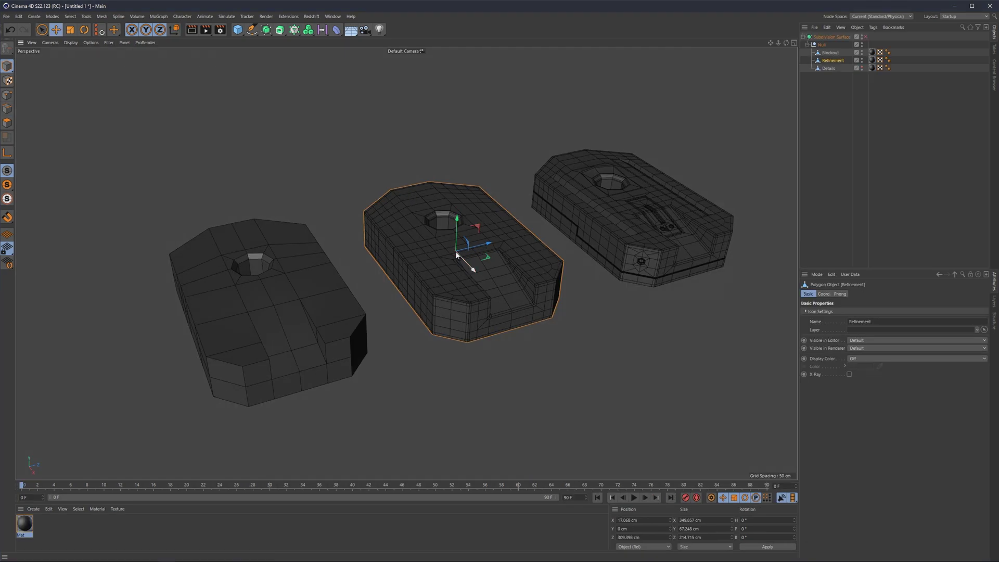
# Compare the Blockout, Refinement and Details stages, then sketch an orange doodle on the headphones.
pyautogui.keyDown('alt'); pyautogui.moveTo(333, 245); pyautogui.dragTo(362, 252); pyautogui.keyUp('alt')
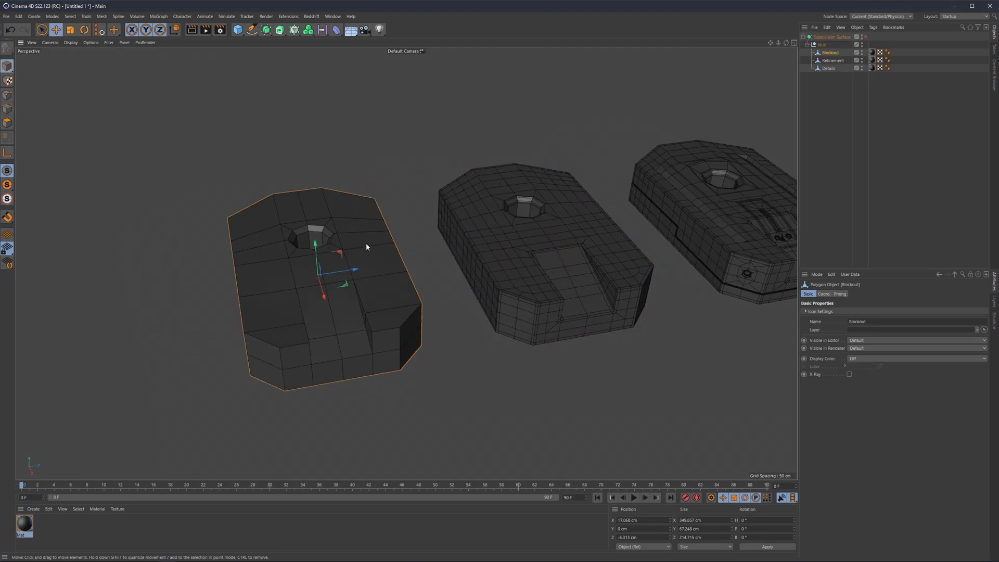
pyautogui.keyDown('alt'); pyautogui.moveTo(488, 242); pyautogui.dragTo(518, 234); pyautogui.keyUp('alt')
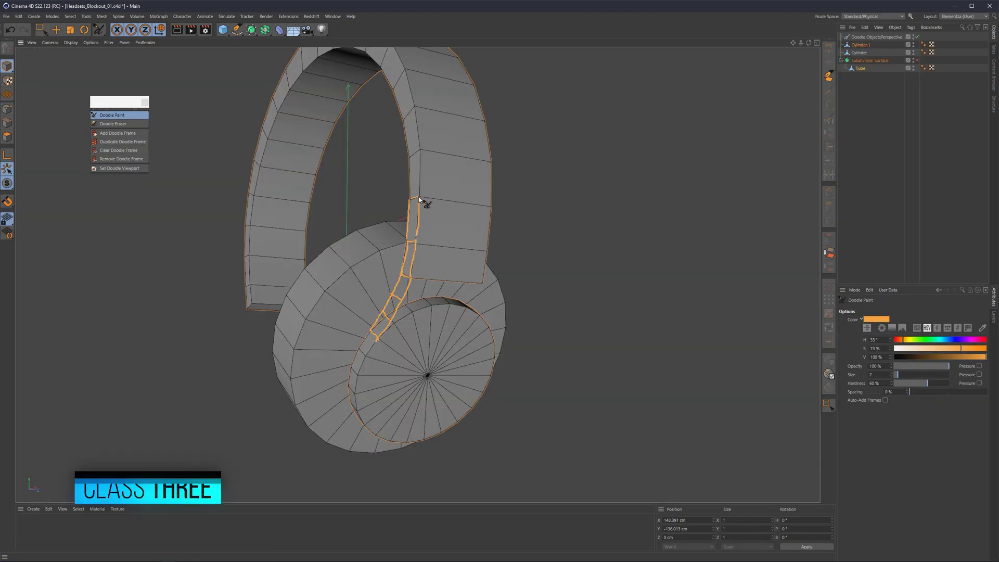
pyautogui.moveTo(431, 306); pyautogui.dragTo(435, 279)
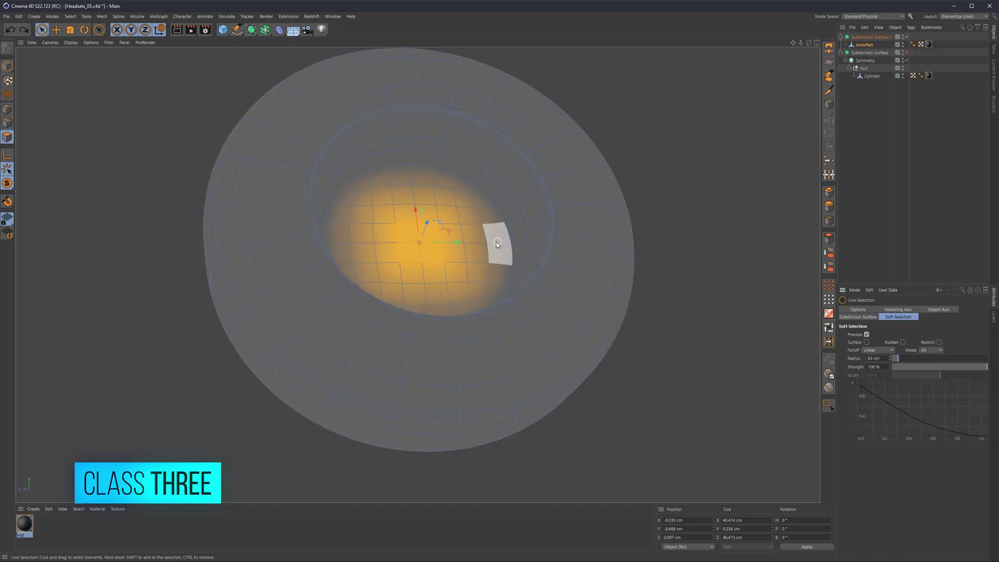
# Inspect the headband from several angles and select TopDetail in the Object Manager.
pyautogui.keyDown('alt'); pyautogui.moveTo(495, 234); pyautogui.dragTo(453, 232); pyautogui.keyUp('alt')
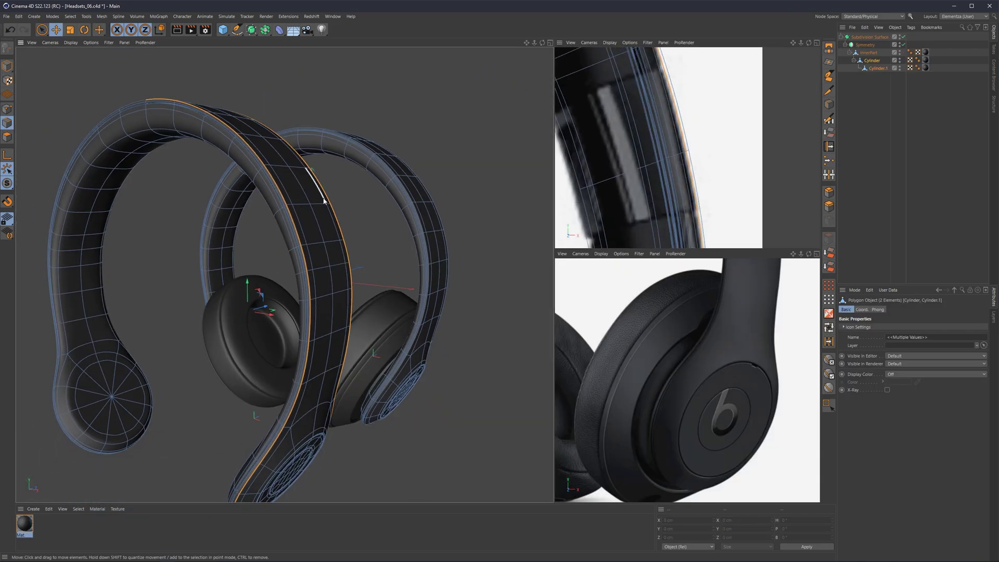
pyautogui.keyDown('alt'); pyautogui.moveTo(415, 182); pyautogui.dragTo(375, 183); pyautogui.keyUp('alt')
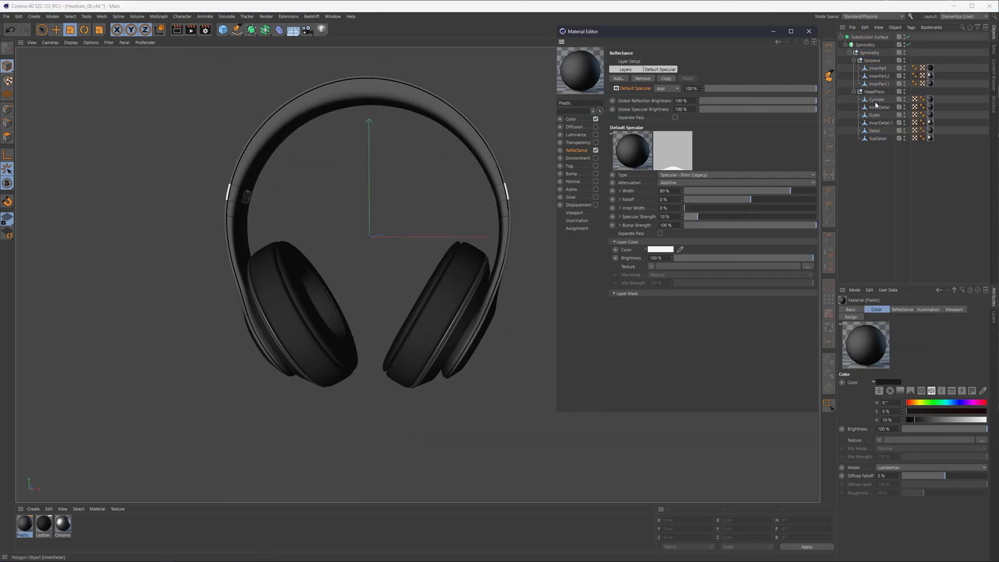
pyautogui.click(878, 138)
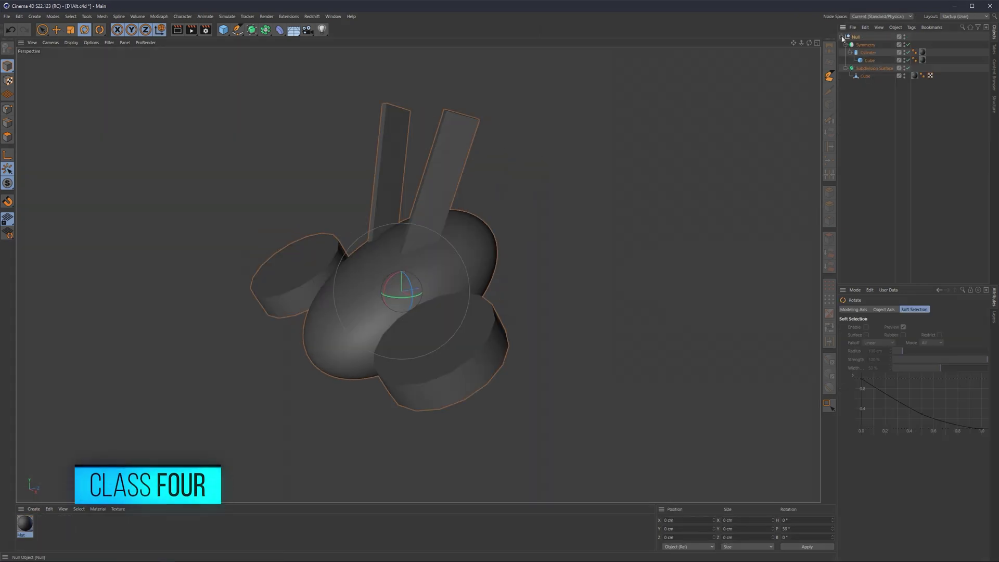
# Try rotating the blockout's cylinder, then undo it back to 0°.
pyautogui.moveTo(453, 338); pyautogui.dragTo(433, 325)
pyautogui.hotkey('ctrl', 'z')
pyautogui.keyDown('alt'); pyautogui.moveTo(506, 207); pyautogui.dragTo(486, 217); pyautogui.keyUp('alt')
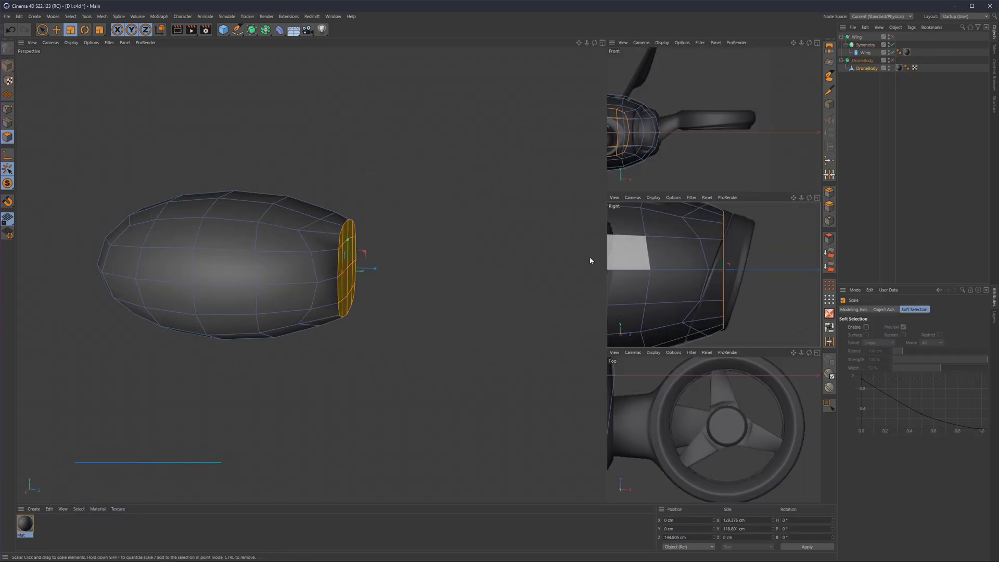
# In a maximized perspective view, place the first cut point at the wing's end cap.
pyautogui.middleClick(417, 275)
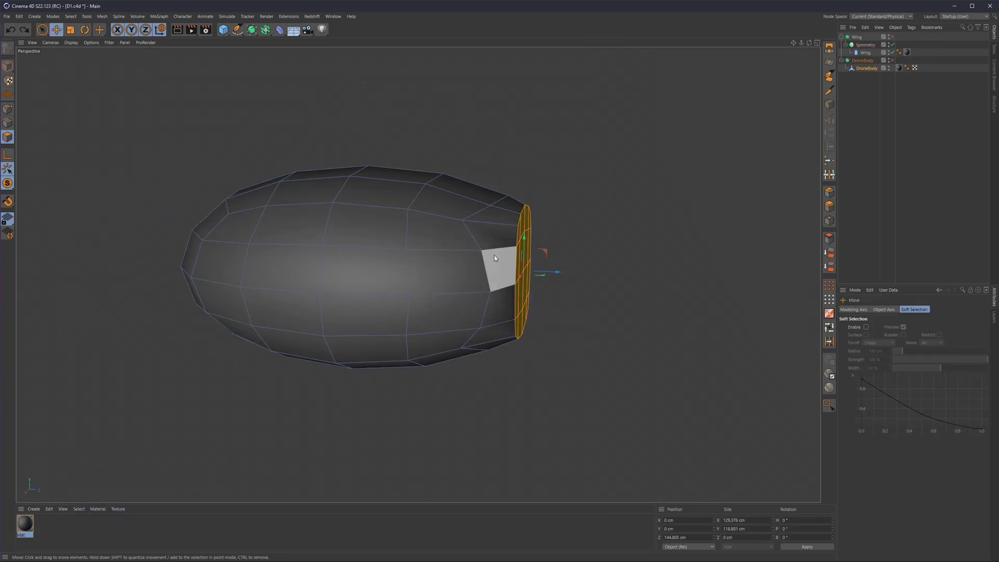
pyautogui.keyDown('alt'); pyautogui.moveTo(468, 271); pyautogui.dragTo(387, 234); pyautogui.keyUp('alt')
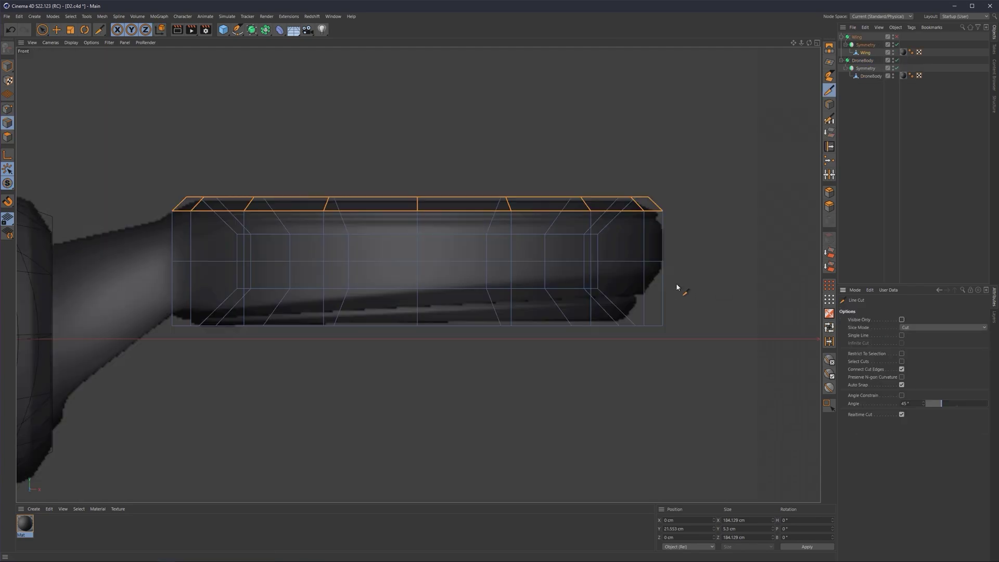
pyautogui.click(668, 267)
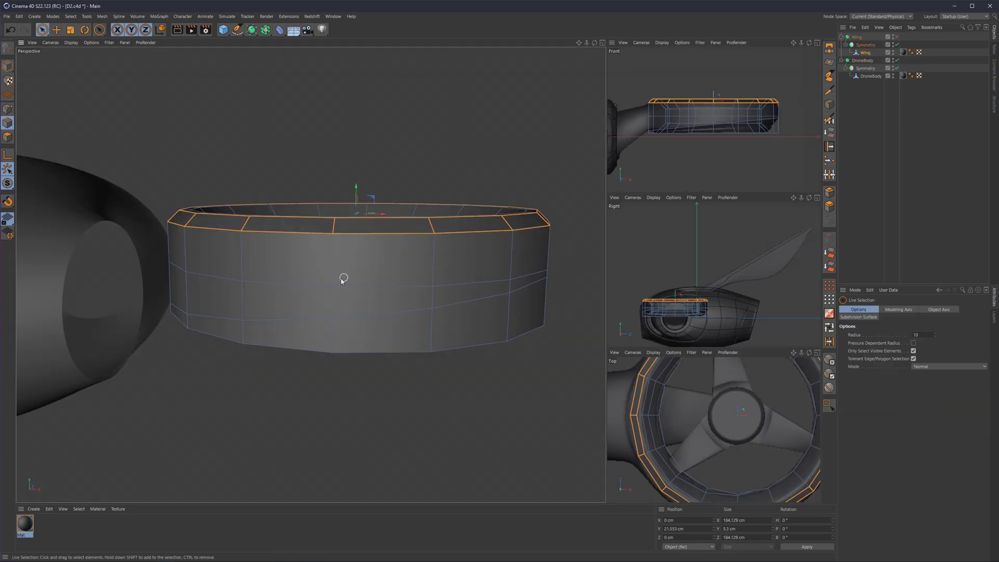
# Scale the drone body ring slightly larger and bring up mesh commands on its faces.
pyautogui.keyDown('alt'); pyautogui.moveTo(341, 277); pyautogui.dragTo(339, 229); pyautogui.keyUp('alt')
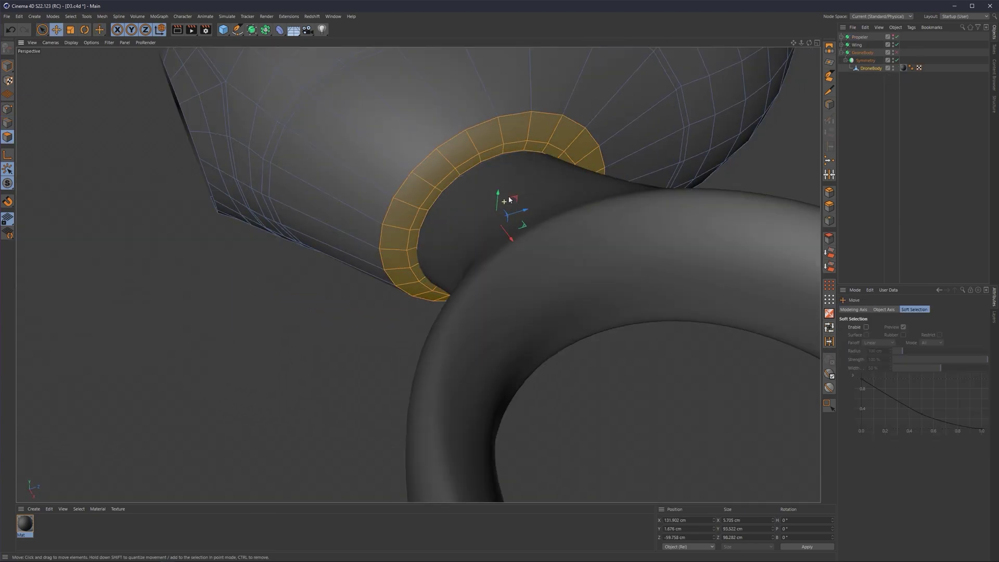
pyautogui.keyDown('alt'); pyautogui.moveTo(521, 245); pyautogui.dragTo(591, 253); pyautogui.keyUp('alt')
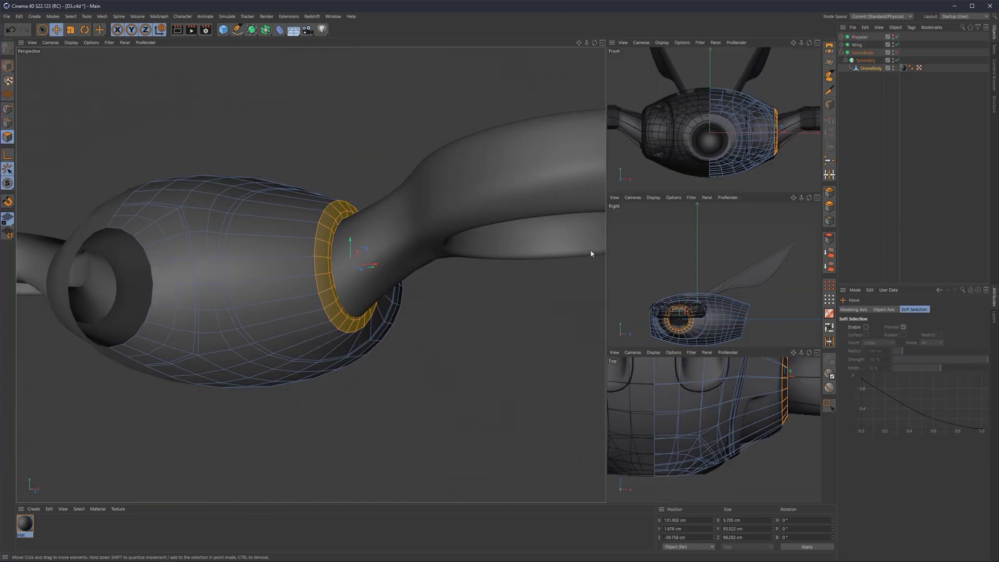
pyautogui.press('F4')
pyautogui.press('t')
pyautogui.moveTo(675, 319); pyautogui.dragTo(642, 286)
pyautogui.press('F5')
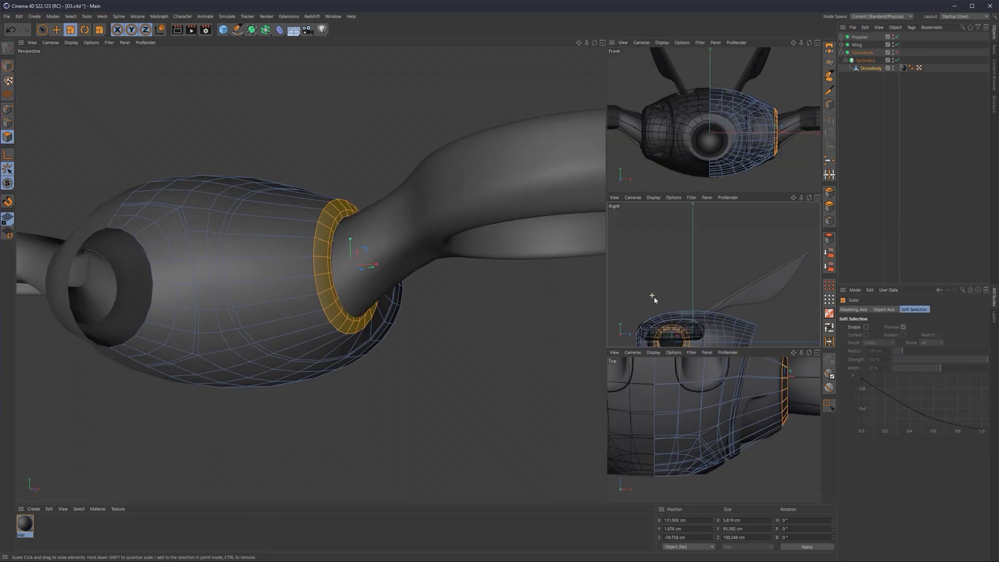
pyautogui.keyDown('alt'); pyautogui.moveTo(676, 417); pyautogui.dragTo(660, 442, button='middle'); pyautogui.keyUp('alt')
pyautogui.keyDown('alt'); pyautogui.moveTo(654, 299); pyautogui.dragTo(677, 281); pyautogui.keyUp('alt')
pyautogui.press('F1')
pyautogui.scroll(3, 443, 270)
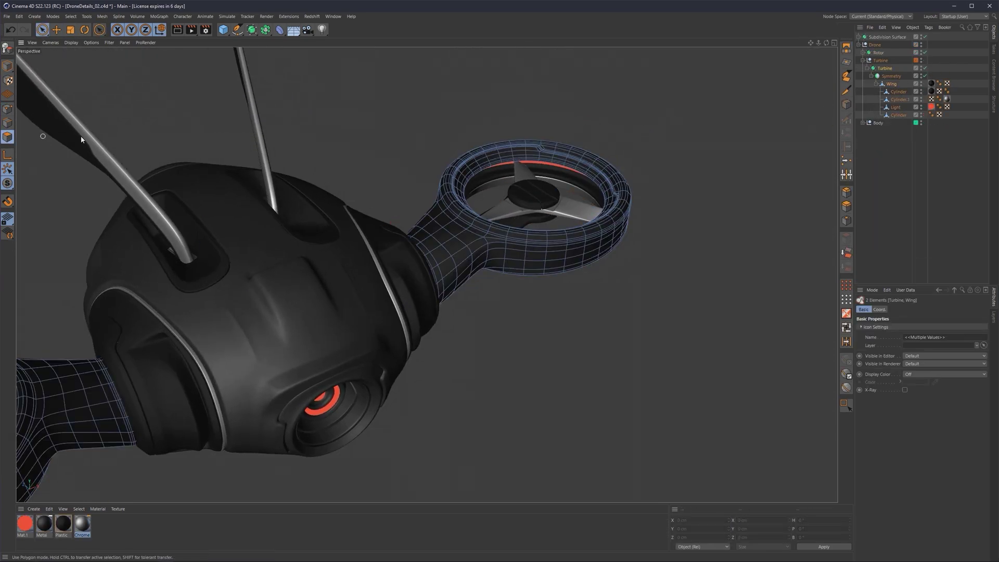
pyautogui.rightClick(530, 155)
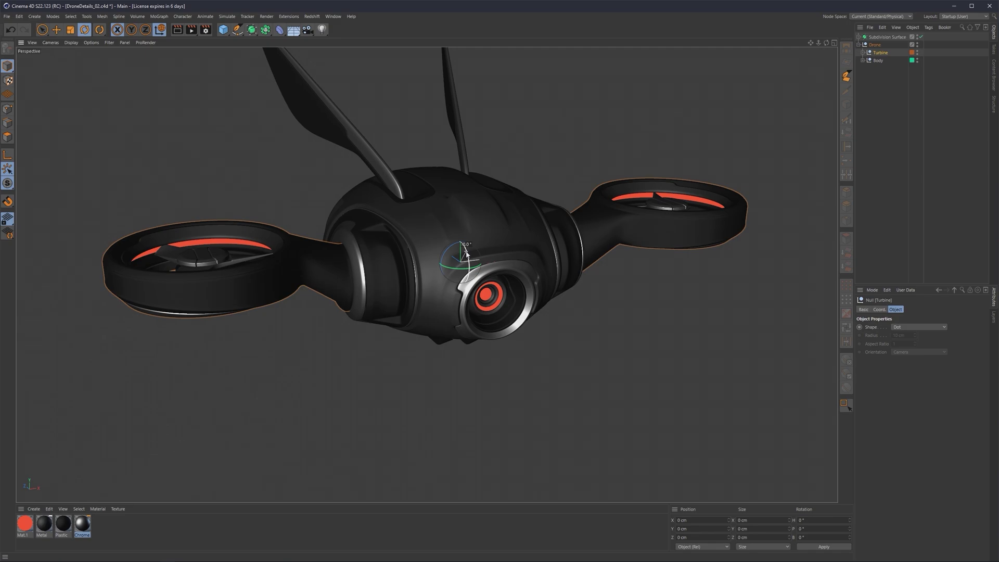
pyautogui.keyDown('alt'); pyautogui.moveTo(431, 244); pyautogui.dragTo(514, 295); pyautogui.keyUp('alt')
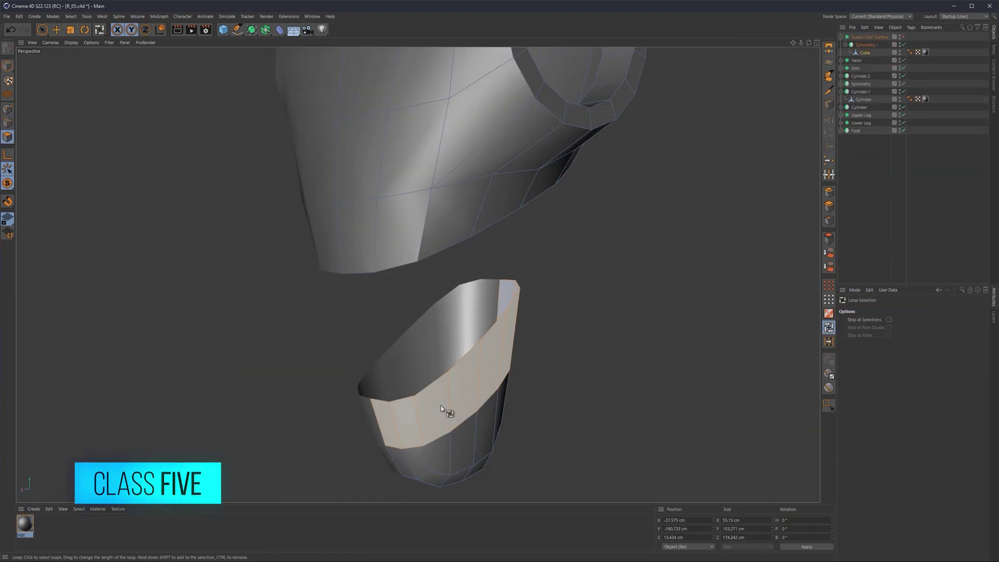
# Reshape the leg with the FFD cage, shifting its left, middle and right points along X.
pyautogui.keyDown('alt'); pyautogui.moveTo(442, 405); pyautogui.dragTo(509, 291); pyautogui.keyUp('alt')
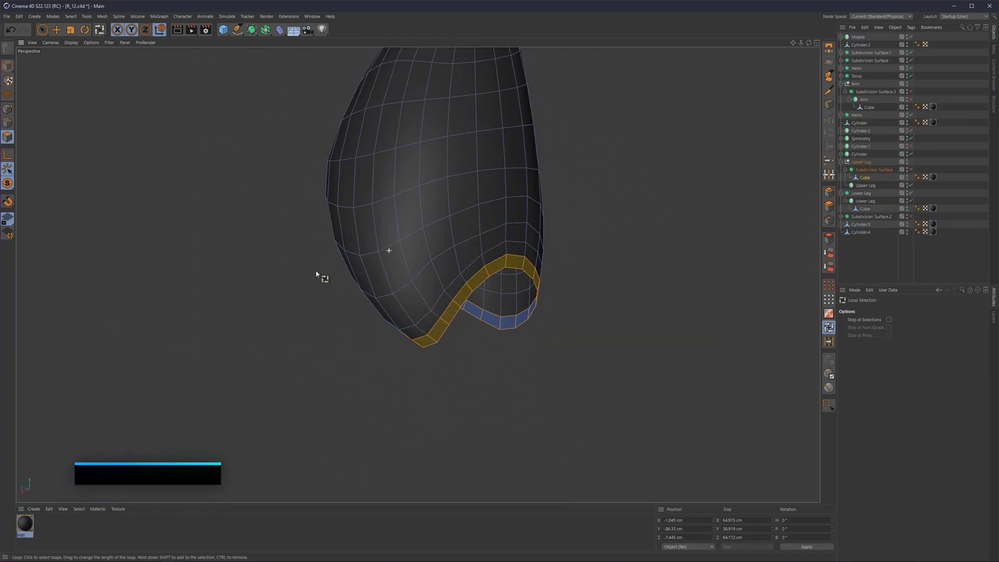
pyautogui.keyDown('alt'); pyautogui.moveTo(319, 276); pyautogui.dragTo(547, 283); pyautogui.keyUp('alt')
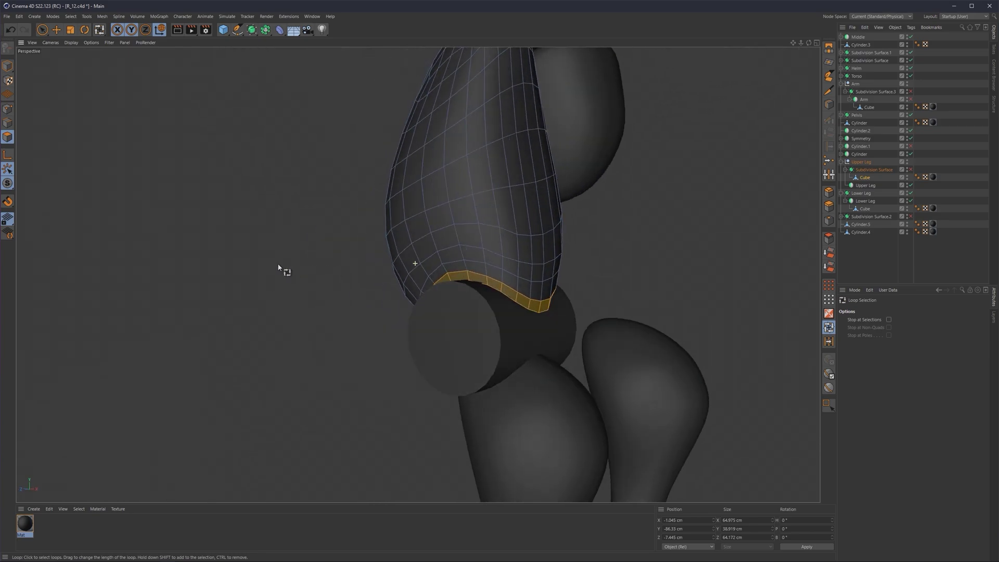
pyautogui.keyDown('alt'); pyautogui.moveTo(278, 268); pyautogui.dragTo(355, 203); pyautogui.keyUp('alt')
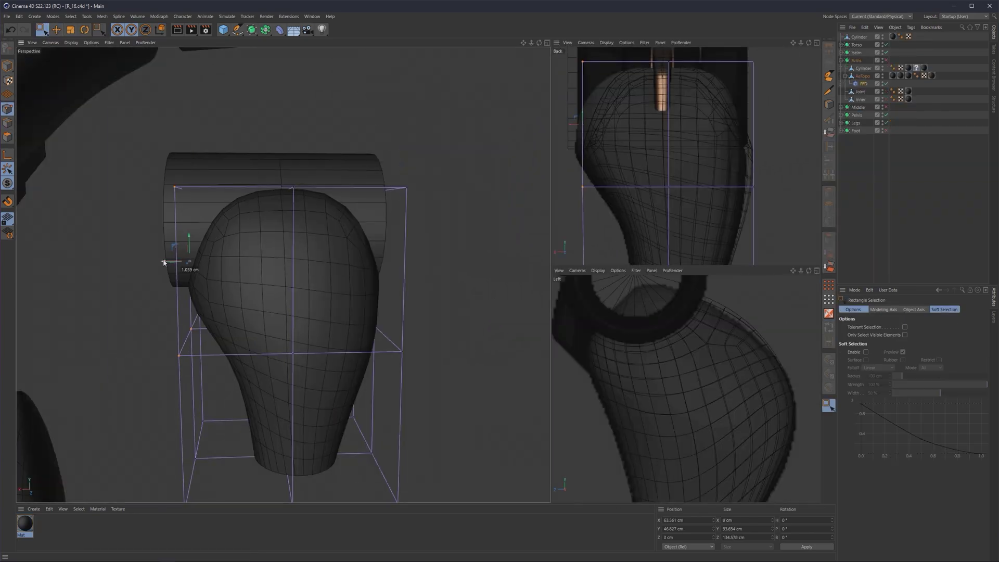
pyautogui.moveTo(163, 262); pyautogui.dragTo(155, 265)
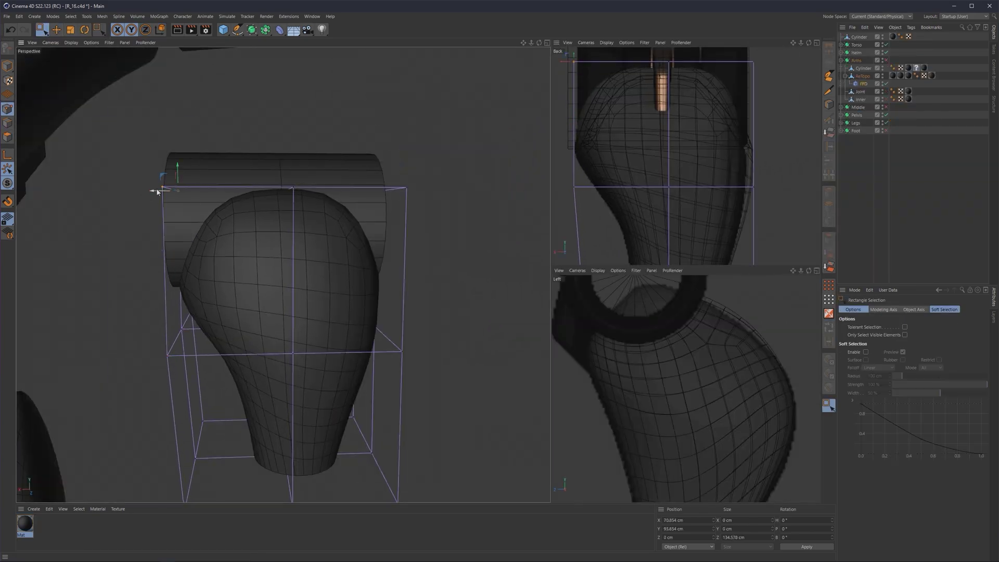
pyautogui.moveTo(263, 260); pyautogui.dragTo(283, 261)
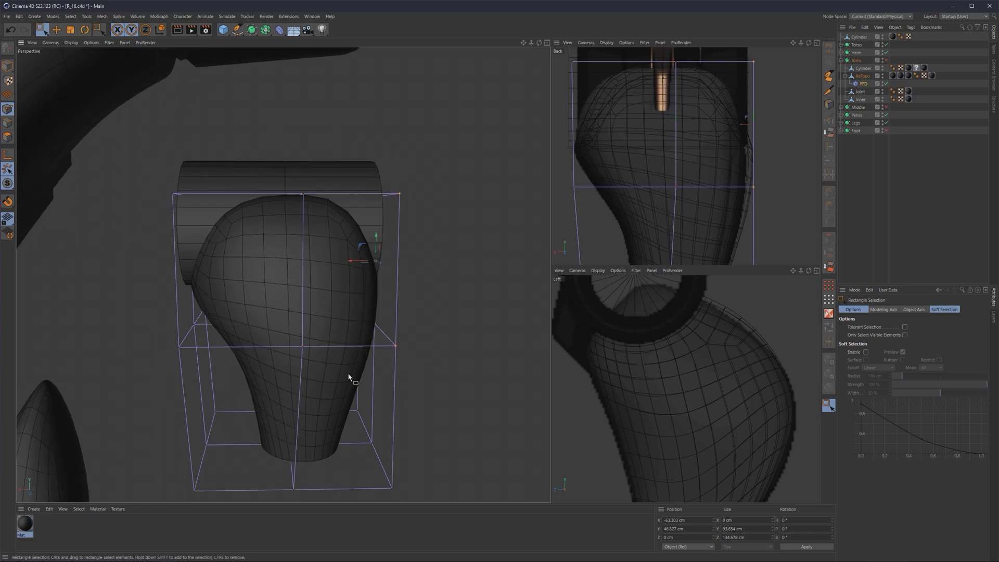
pyautogui.moveTo(364, 262); pyautogui.dragTo(351, 263)
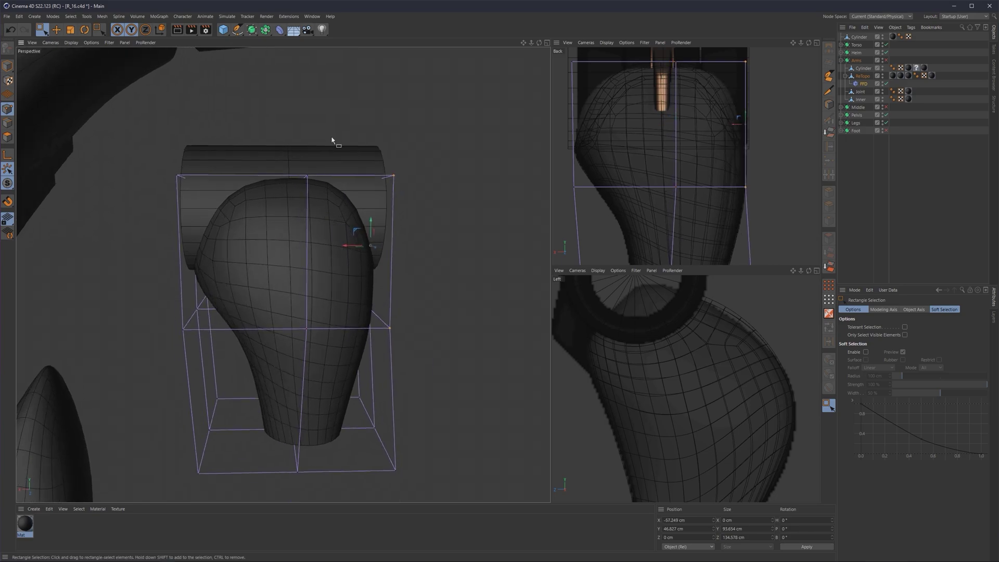
pyautogui.moveTo(340, 111); pyautogui.dragTo(276, 471)
pyautogui.moveTo(307, 248); pyautogui.dragTo(291, 251)
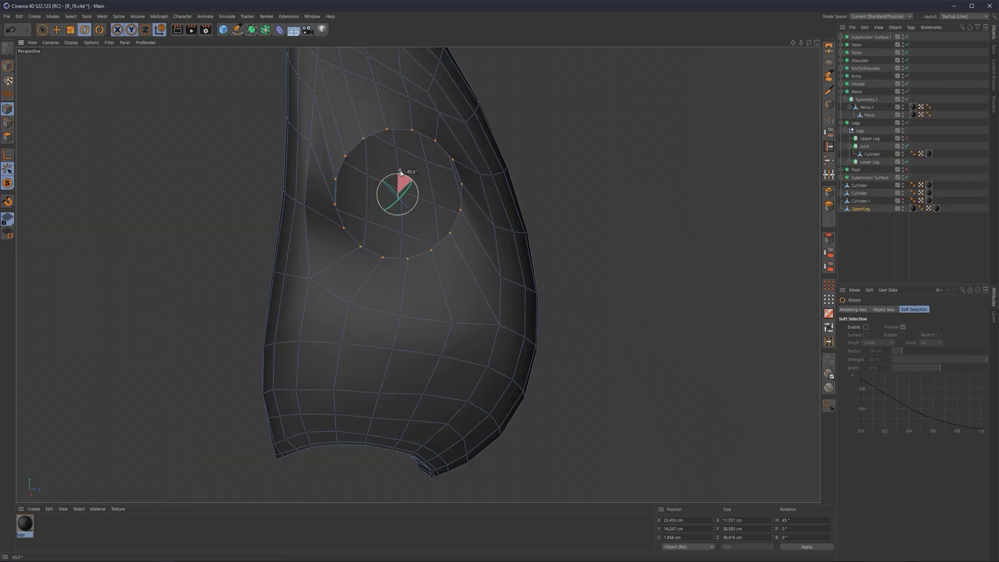
# Shrink the eye opening points and bevel the selected eye edges.
pyautogui.keyDown('alt'); pyautogui.moveTo(397, 167); pyautogui.dragTo(467, 210); pyautogui.keyUp('alt')
pyautogui.rightClick(425, 214)
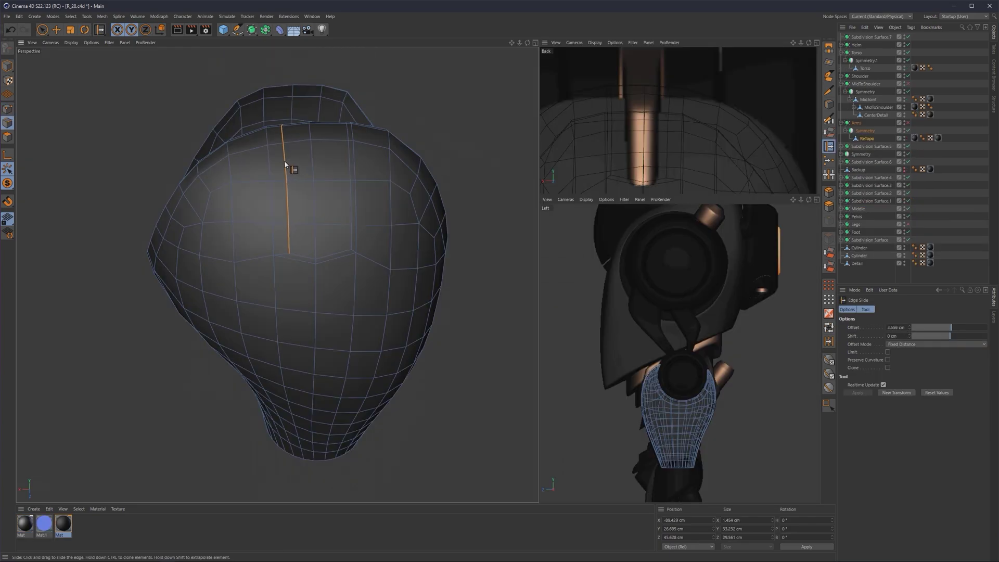
pyautogui.keyDown('alt'); pyautogui.moveTo(285, 165); pyautogui.dragTo(343, 212); pyautogui.keyUp('alt')
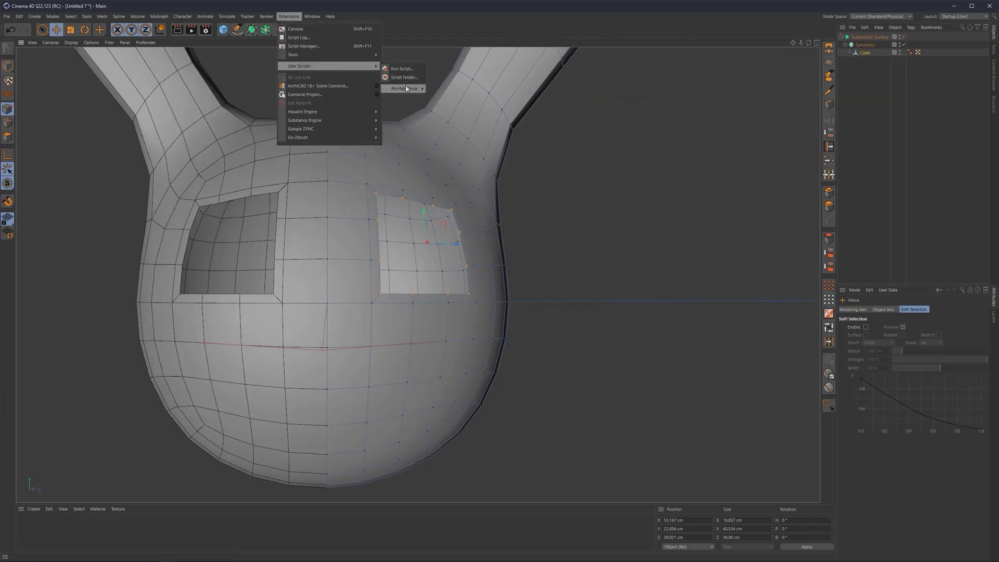
pyautogui.keyDown('alt'); pyautogui.moveTo(461, 199); pyautogui.dragTo(562, 236); pyautogui.keyUp('alt')
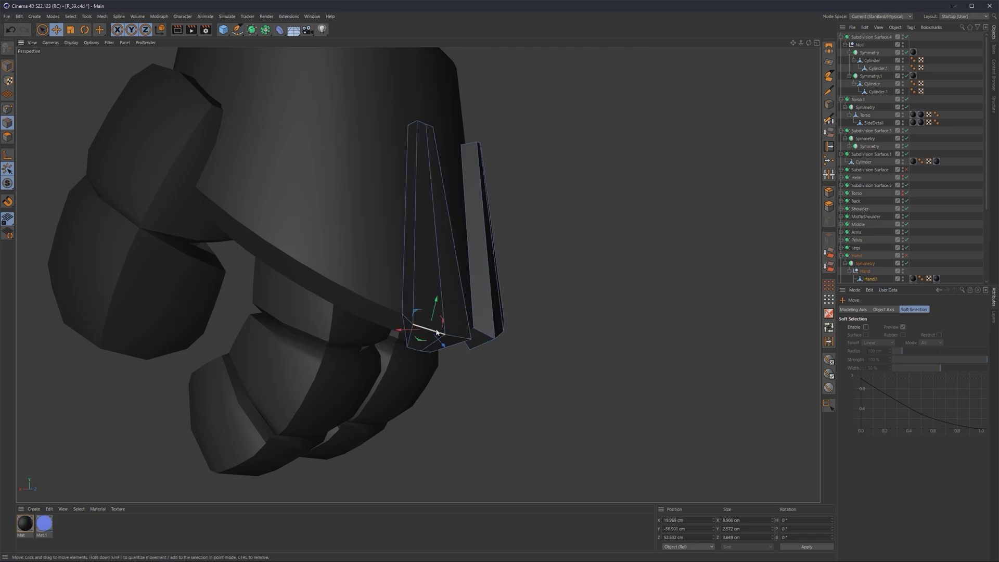
pyautogui.rightClick(547, 219)
pyautogui.click(564, 263)
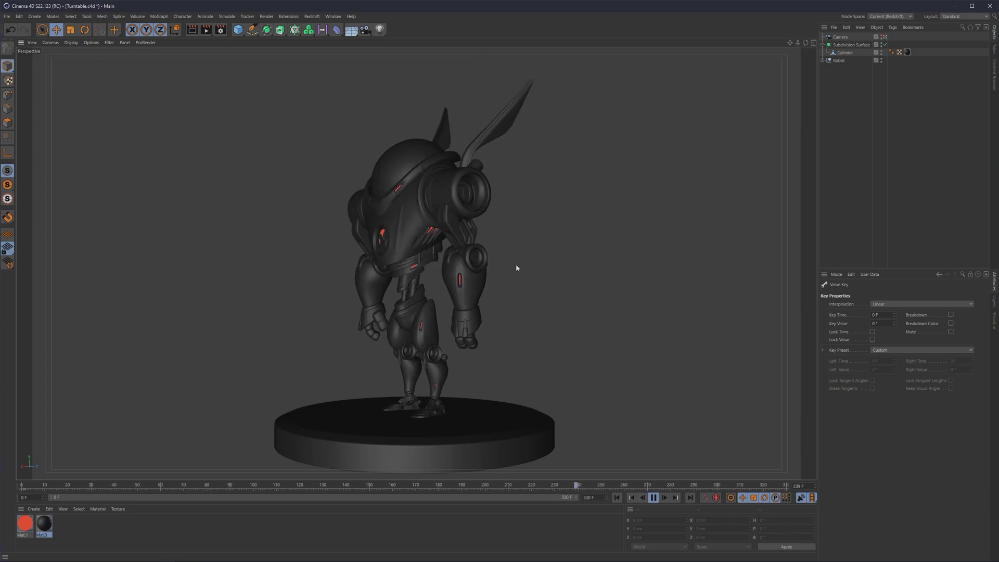
# Show the robot as wireframe lines, stop the turntable, then switch to shading with edges.
pyautogui.click(70, 42)
pyautogui.click(85, 56)
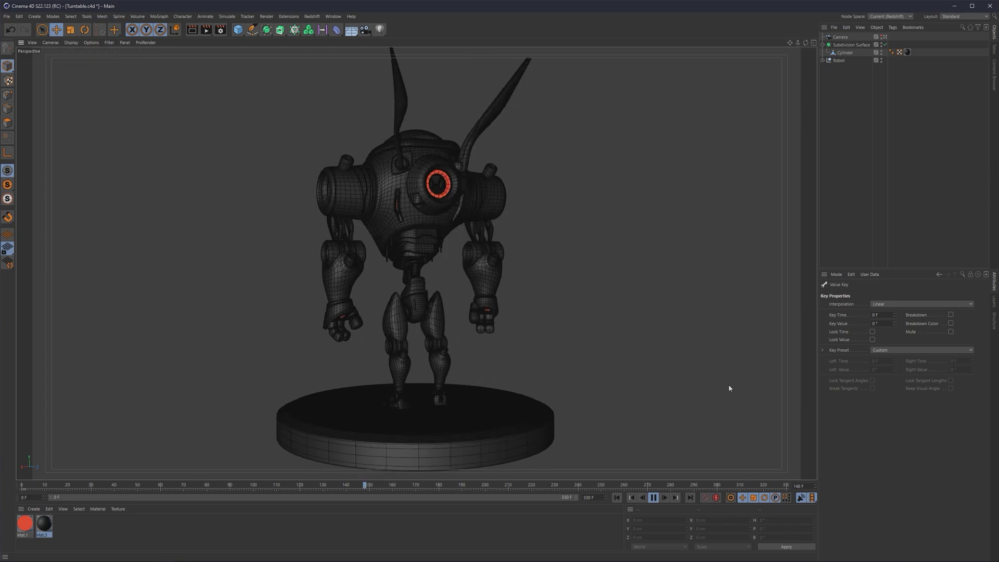
pyautogui.click(654, 497)
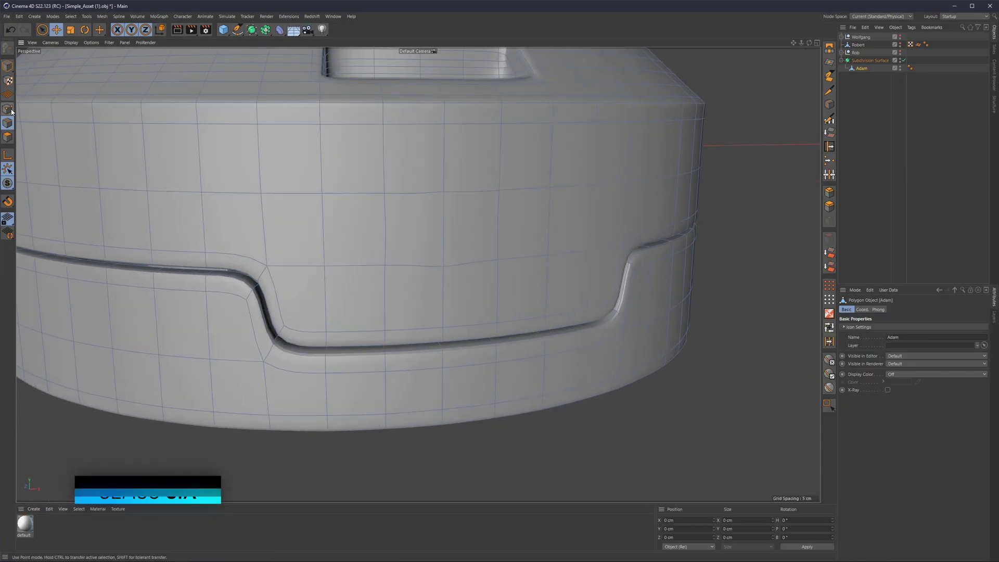
pyautogui.click(71, 42)
pyautogui.click(96, 121)
pyautogui.scroll(-5, 747, 201)
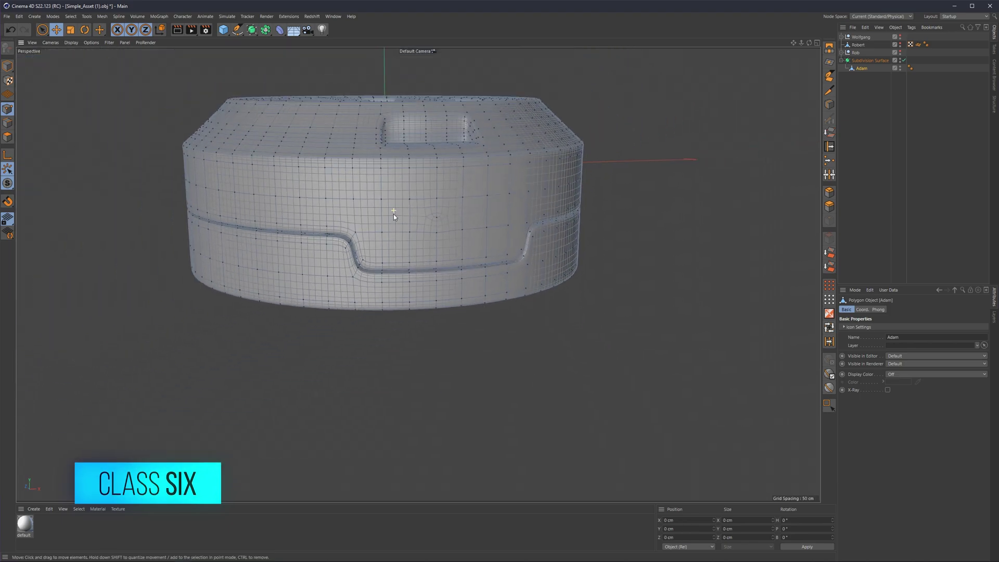
pyautogui.scroll(2, 394, 214)
# Disable Subdivision Surface and cut a first edge across the base.
pyautogui.click(8, 66)
pyautogui.press('q')
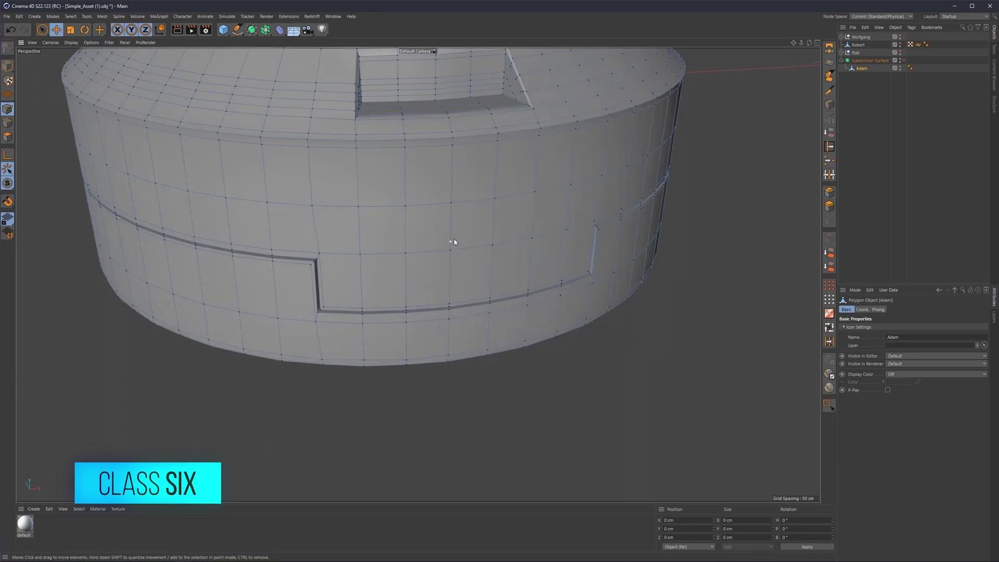
pyautogui.keyDown('alt'); pyautogui.moveTo(453, 239); pyautogui.dragTo(508, 179); pyautogui.keyUp('alt')
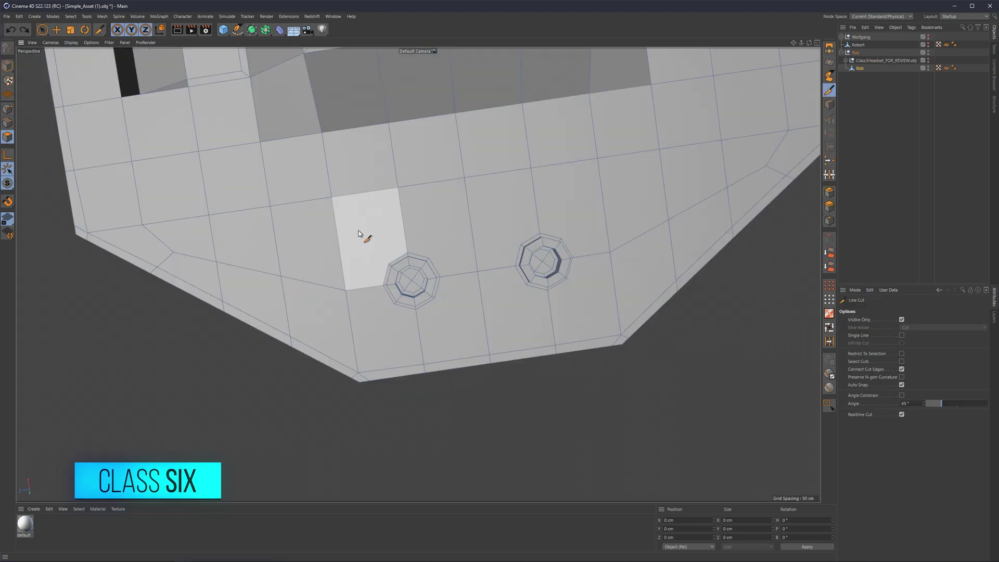
pyautogui.click(337, 233)
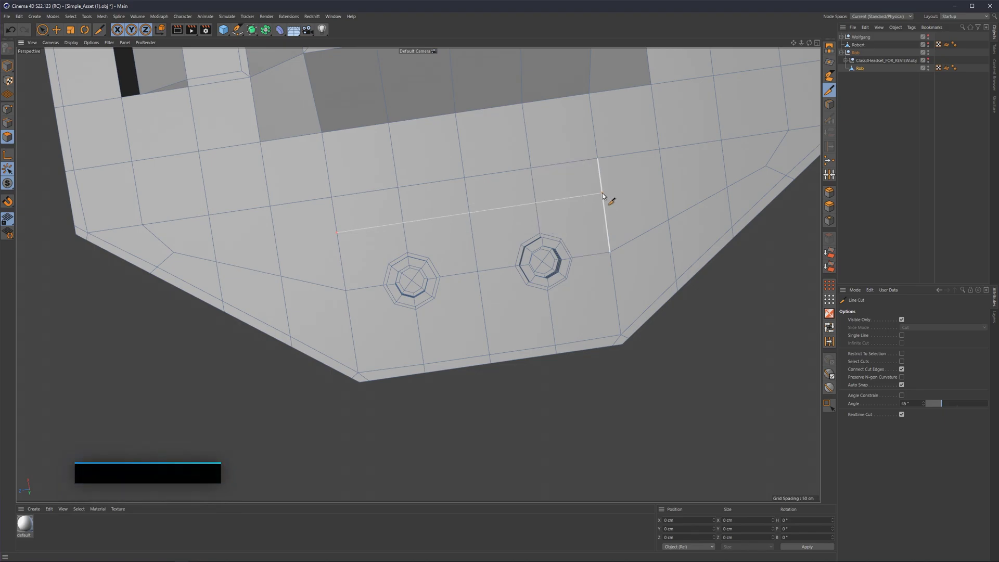
pyautogui.click(602, 195)
pyautogui.press('Escape')
# Cut new edges from the left side of the panel to the octagon hole.
pyautogui.click(352, 334)
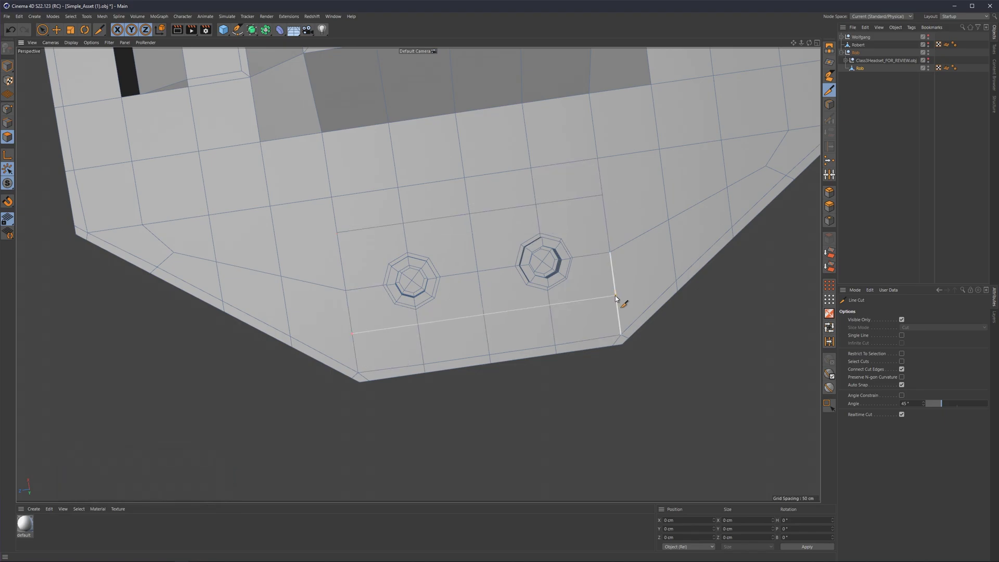
pyautogui.scroll(-3, 396, 252)
pyautogui.keyDown('alt'); pyautogui.moveTo(401, 249); pyautogui.dragTo(408, 252); pyautogui.keyUp('alt')
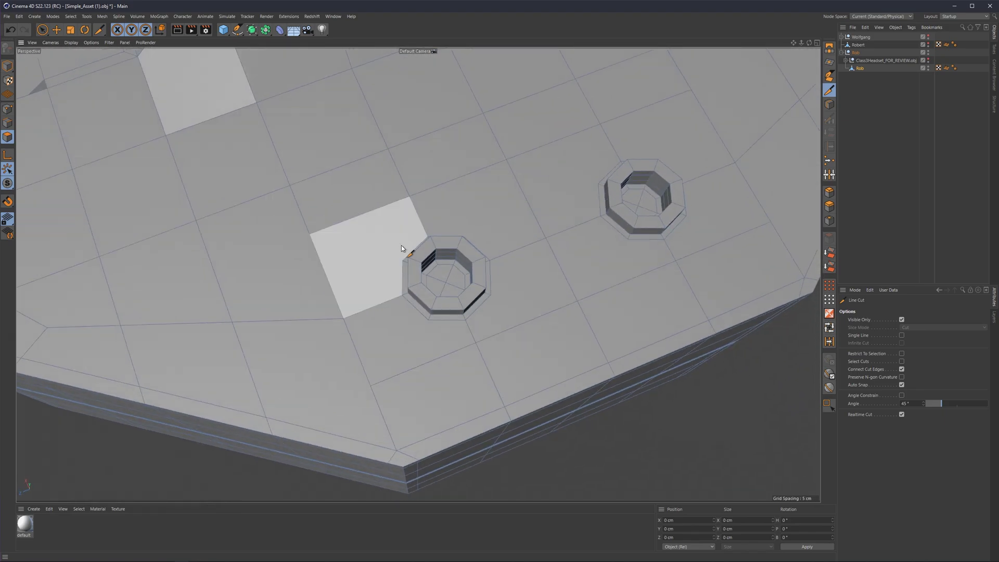
pyautogui.click(310, 234)
pyautogui.keyDown('alt'); pyautogui.moveTo(310, 234); pyautogui.dragTo(462, 240); pyautogui.keyUp('alt')
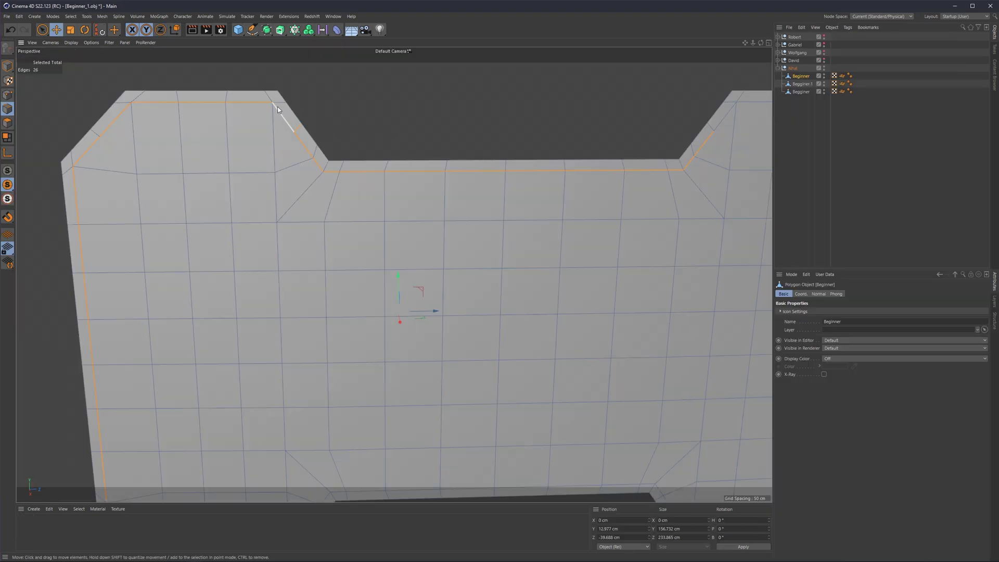
# Wrap the Nhat object in a Subdivision Surface.
pyautogui.click(792, 68)
pyautogui.keyDown('alt'); pyautogui.click(266, 30); pyautogui.keyUp('alt')
pyautogui.scroll(2, 395, 260)
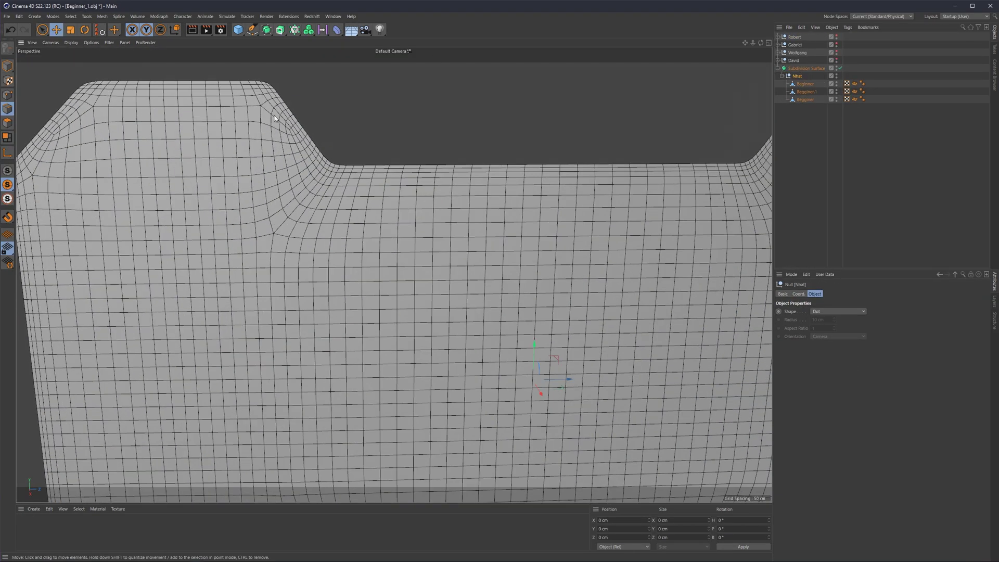
pyautogui.click(71, 42)
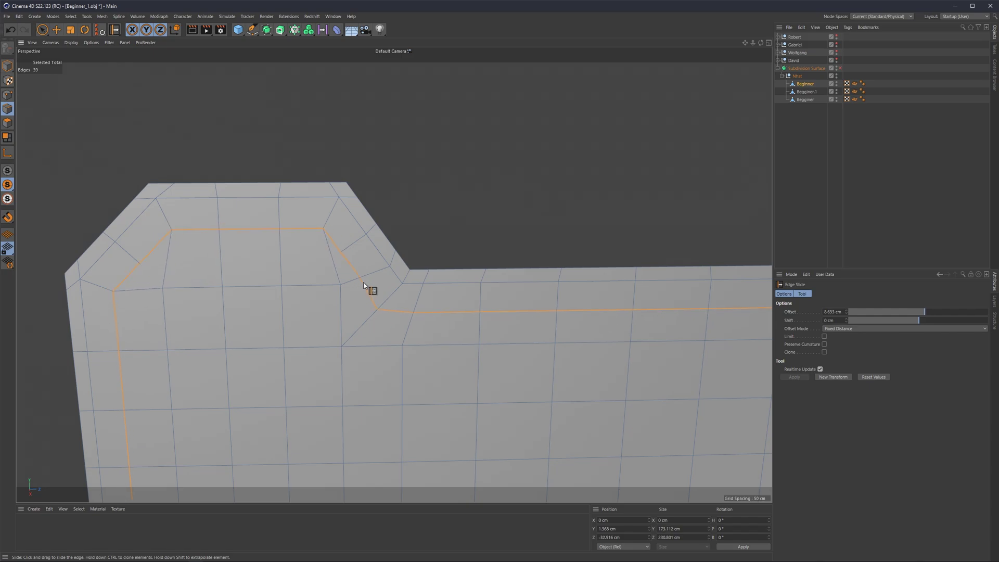
# Deselect the slid edges and add loop and line cuts near the corners.
pyautogui.press('space')
pyautogui.click(421, 209)
pyautogui.press('m')
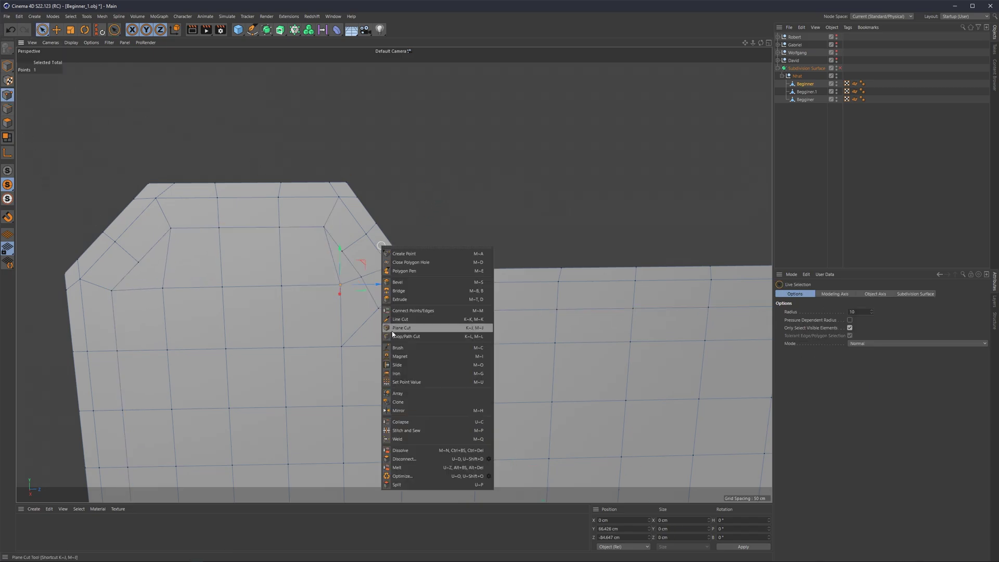
pyautogui.press('l')
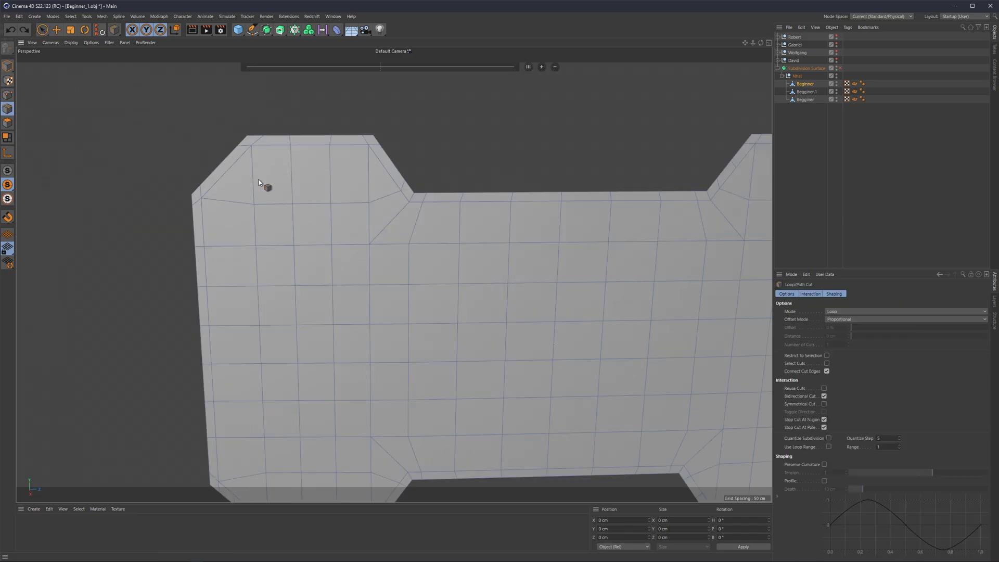
pyautogui.rightClick(173, 140)
pyautogui.press('k')
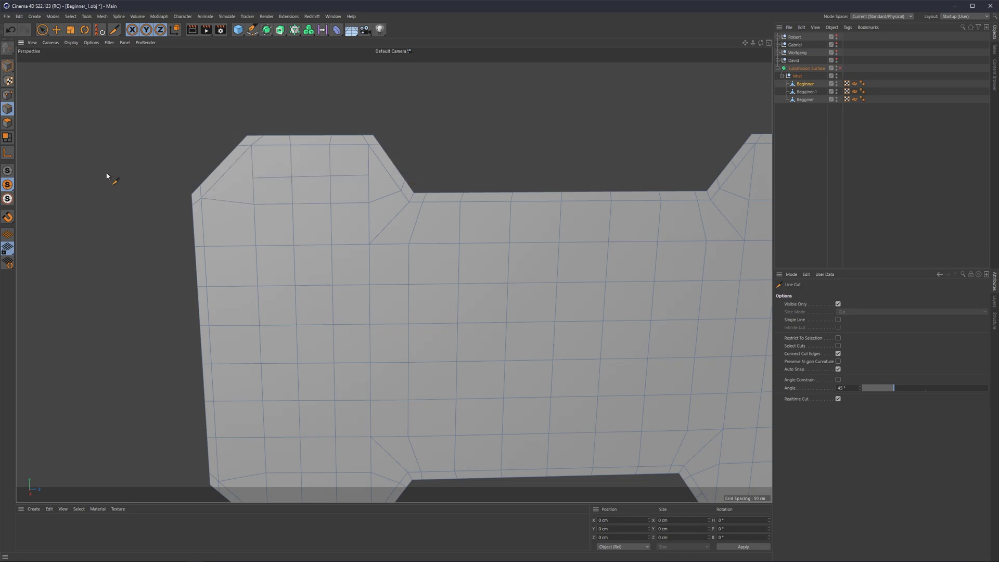
# Slide points along edges near the body's corners, then return to freehand selection.
pyautogui.press('m')
pyautogui.press('o')
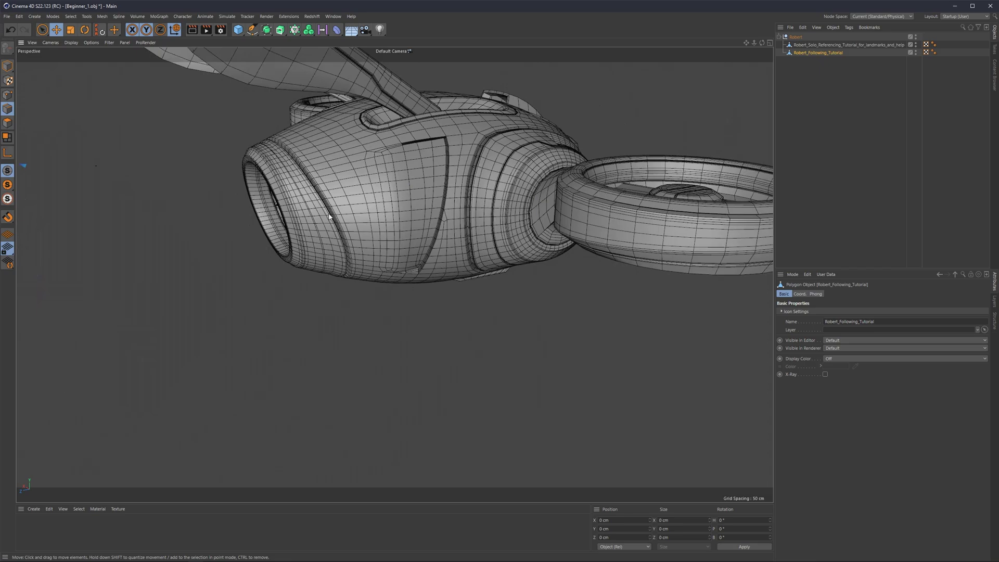
pyautogui.keyDown('alt'); pyautogui.moveTo(329, 216); pyautogui.dragTo(372, 245); pyautogui.keyUp('alt')
pyautogui.rightClick(371, 210)
pyautogui.click(395, 256)
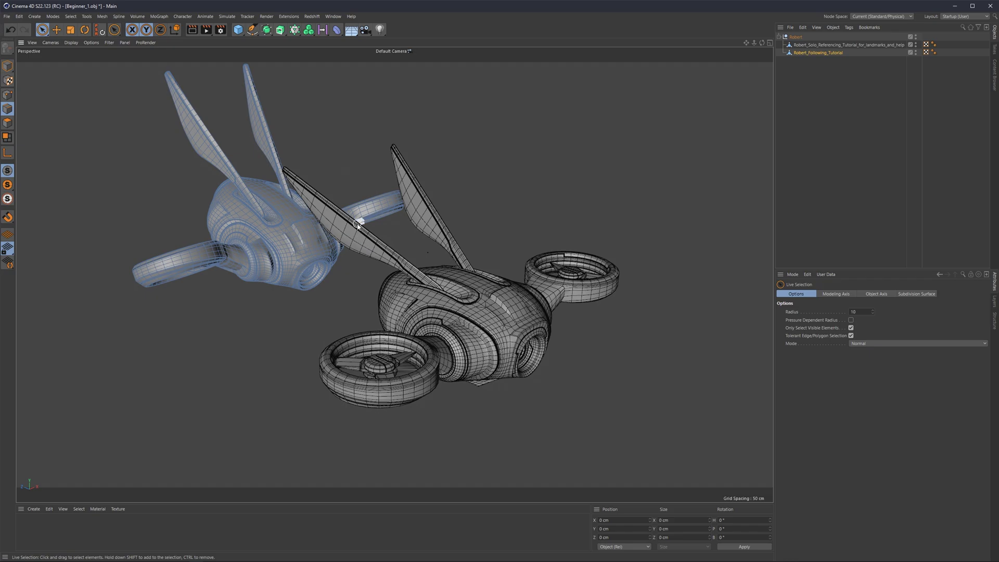
# Set the RS Area Light's Intensity Multiplier to 1 and narrow its width.
pyautogui.scroll(2, 358, 225)
pyautogui.click(224, 210)
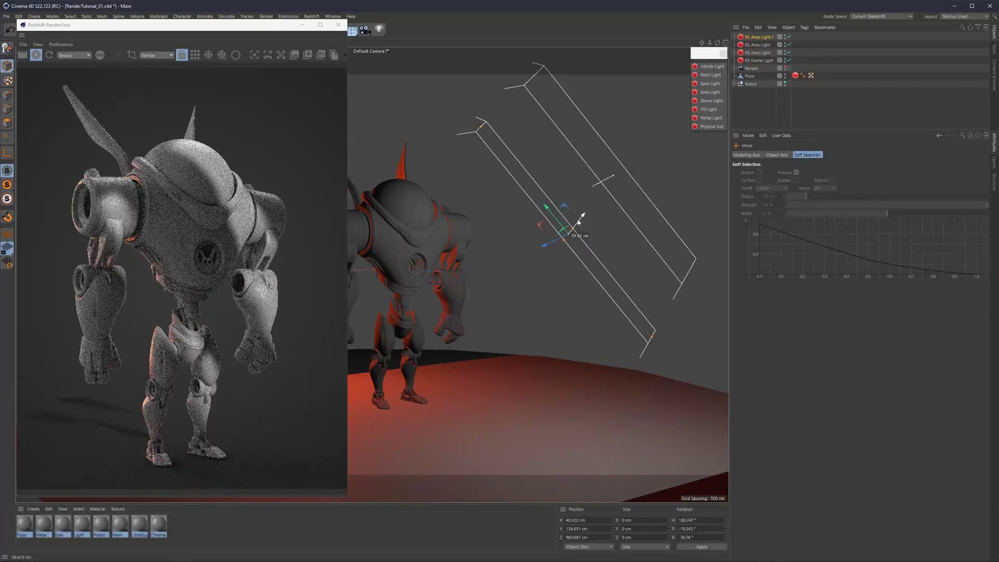
pyautogui.doubleClick(801, 310)
pyautogui.write('1')
pyautogui.press('Return')
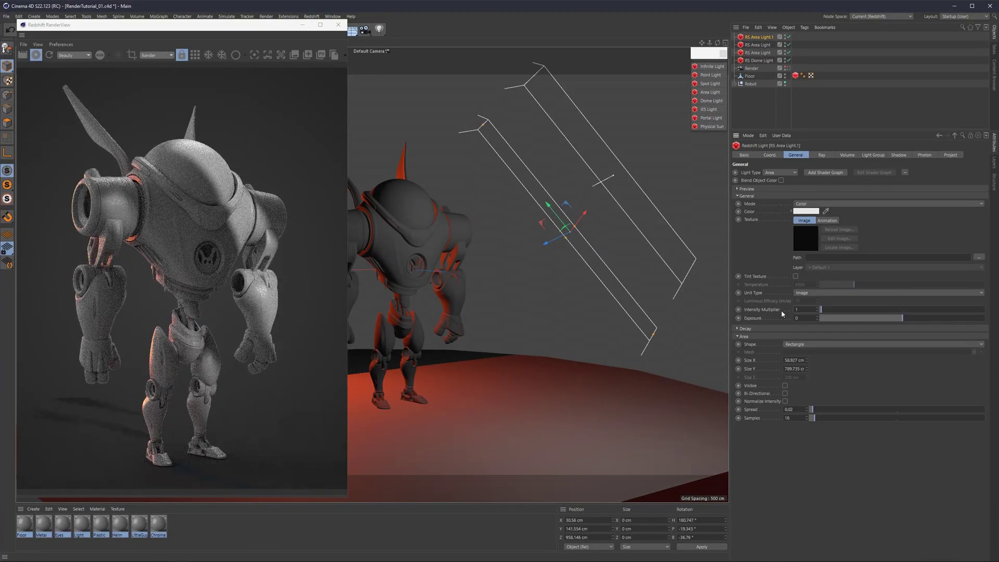
pyautogui.moveTo(561, 244); pyautogui.dragTo(567, 239)
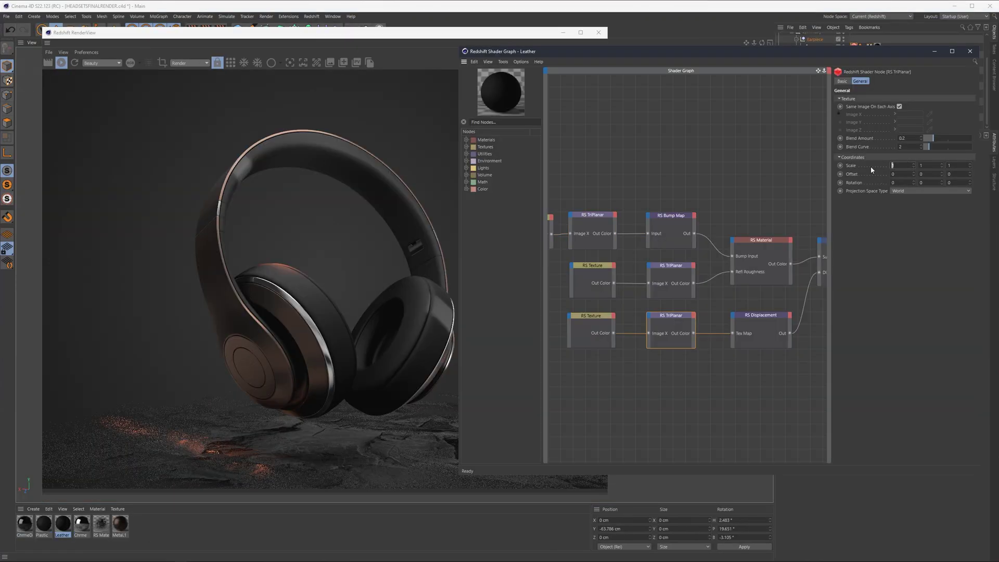